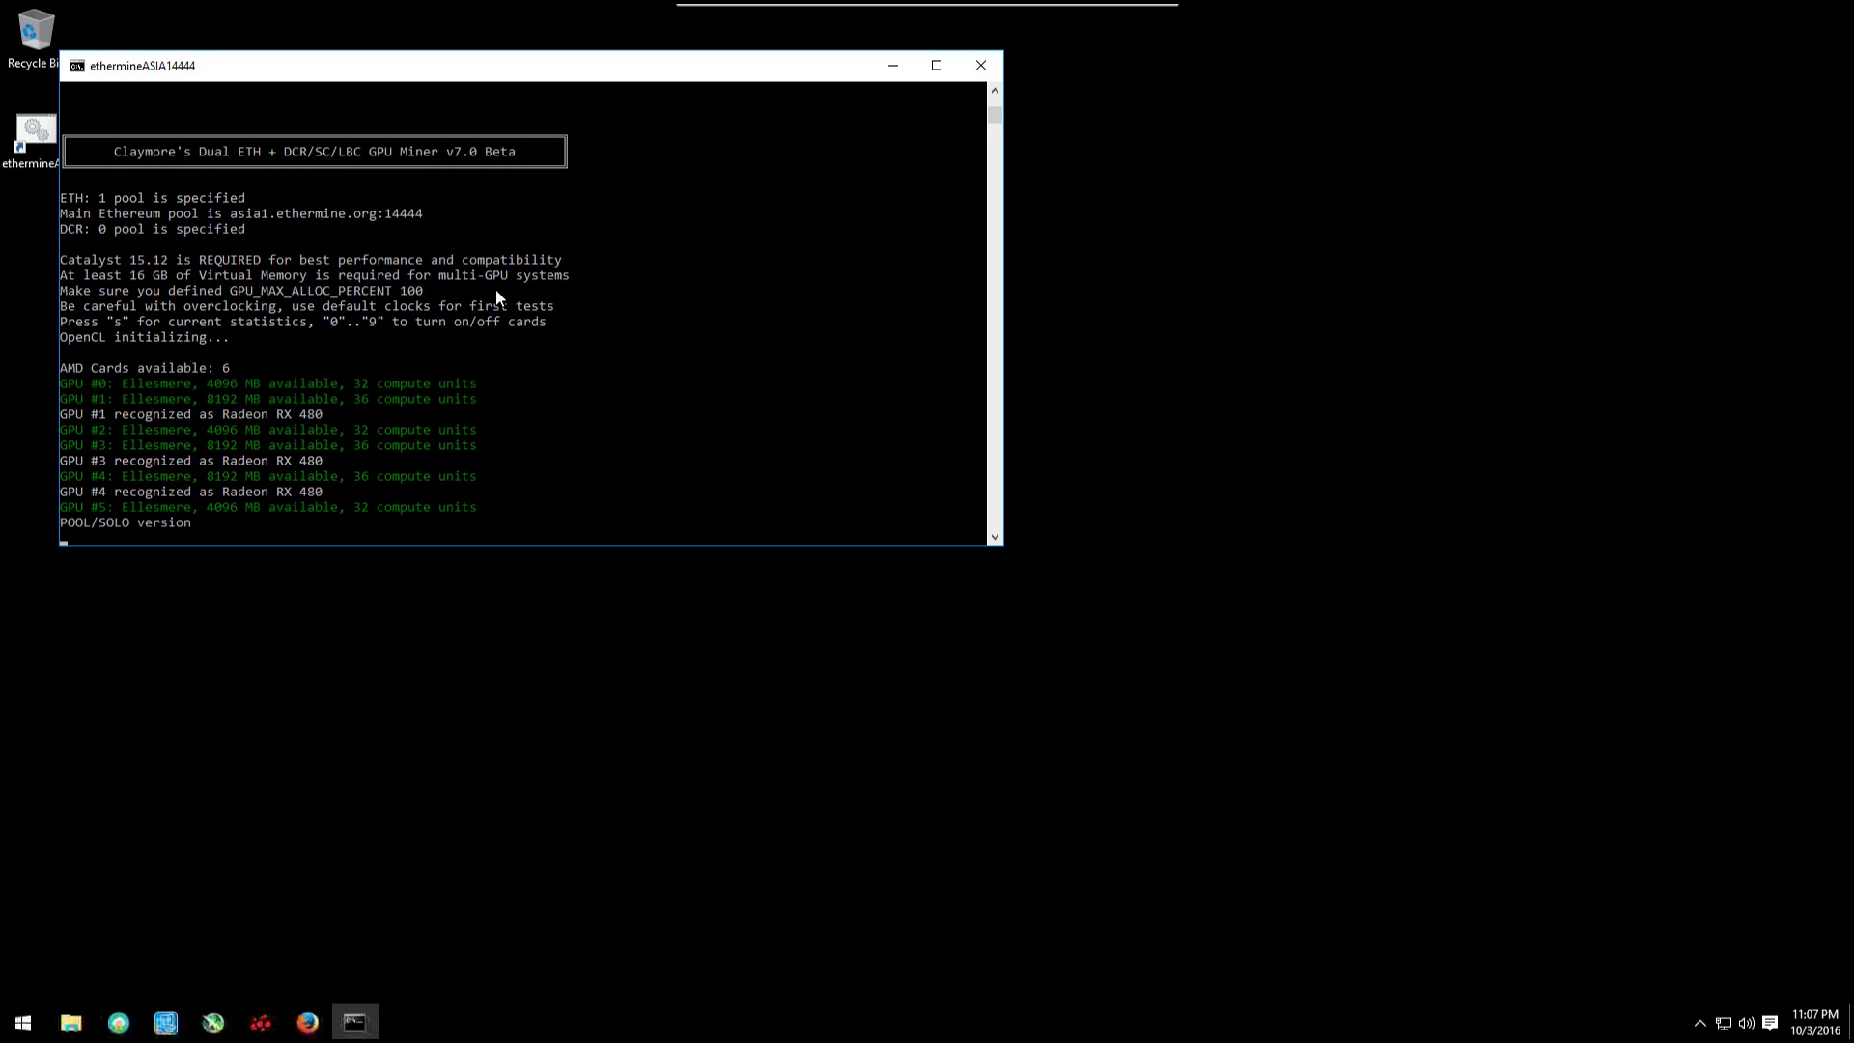
Step: Highlight the miner's 'At least 16 GB of Virtual Memory' requirement, then close the miner console
left_click_drag(578, 278, 32, 274)
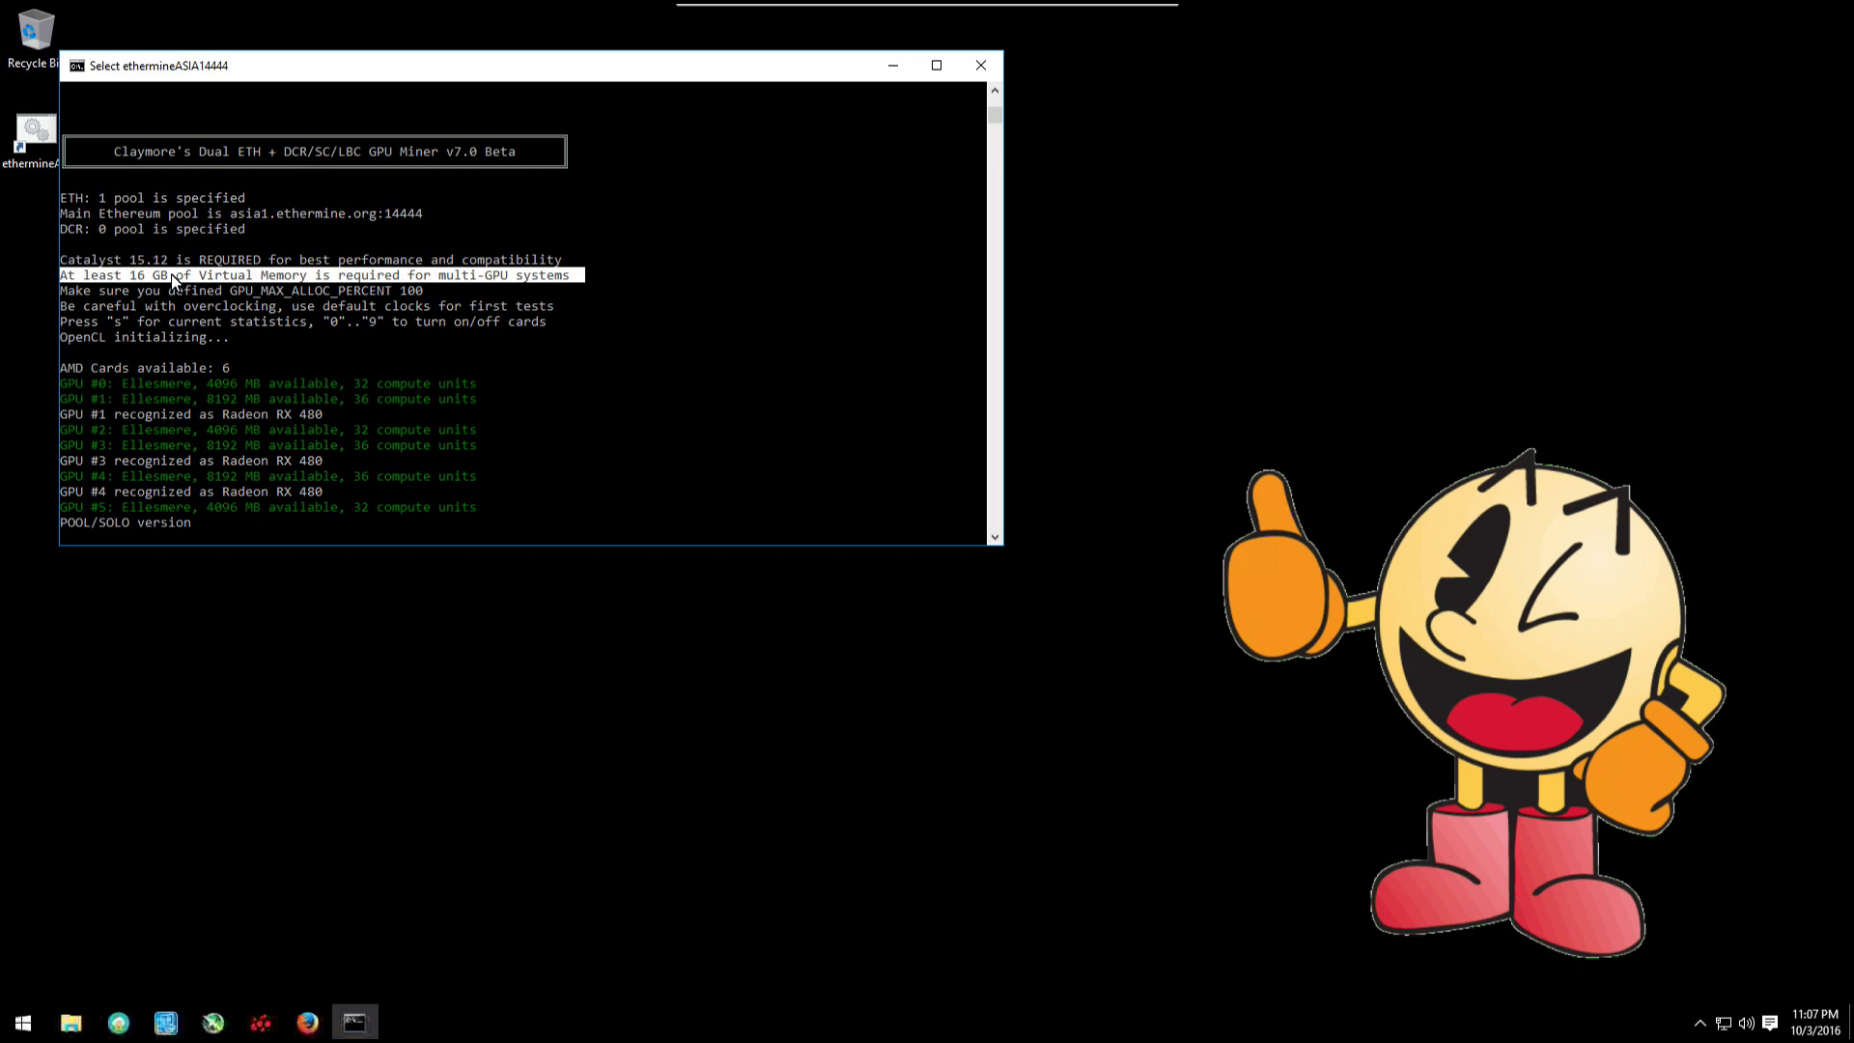
left_click(969, 73)
left_click(70, 1023)
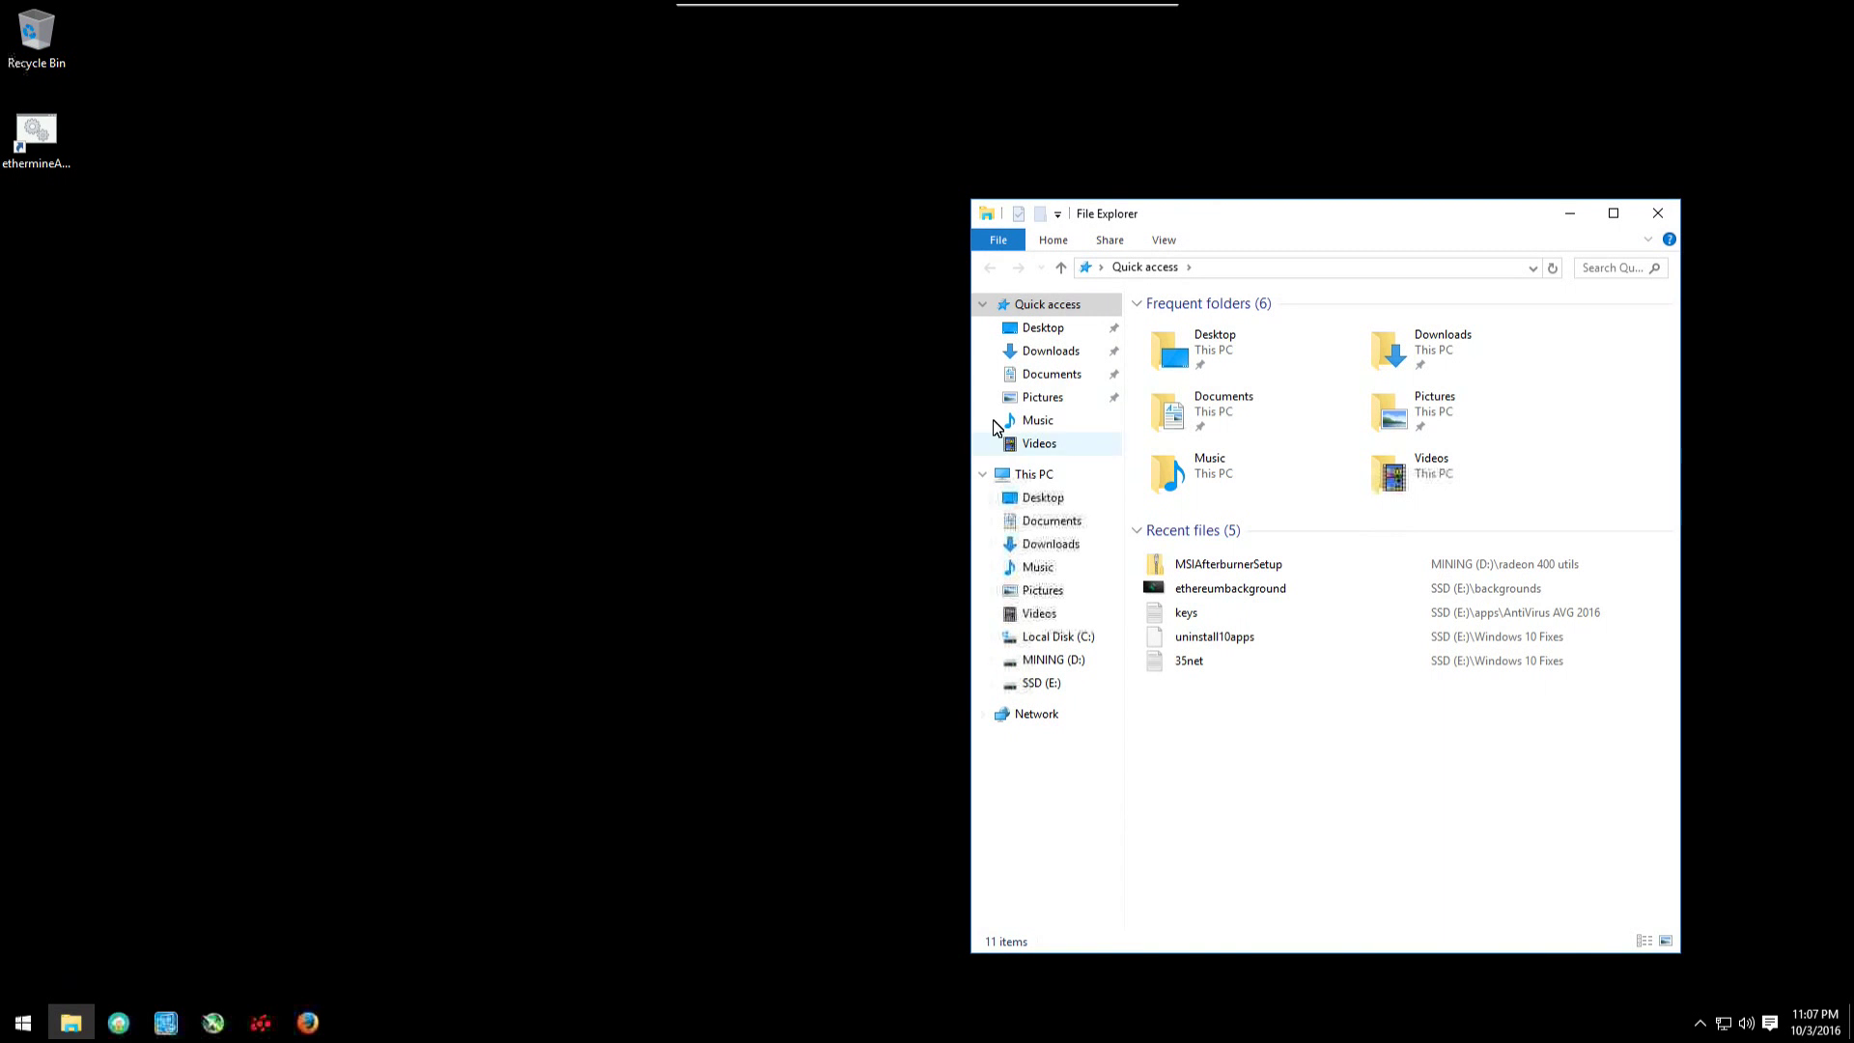
Step: Open Advanced system settings through This PC's Properties in File Explorer
right_click(1030, 475)
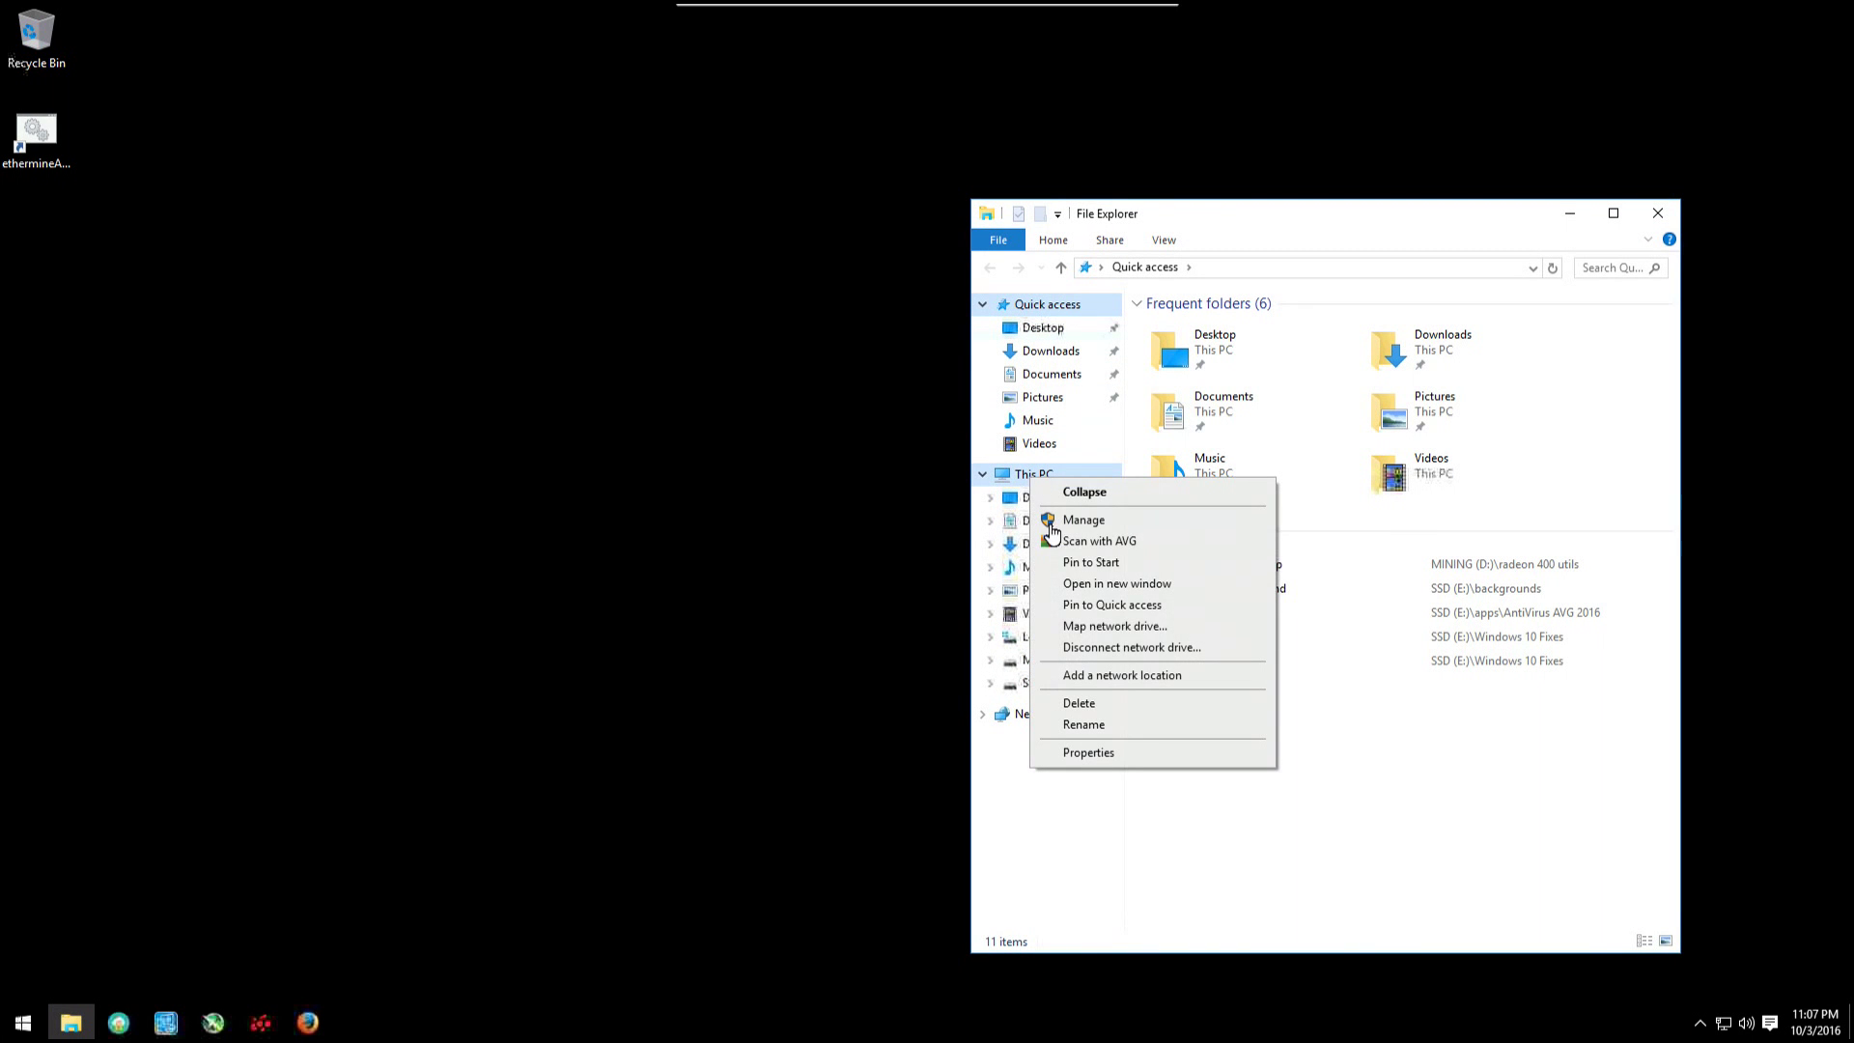
left_click(1089, 753)
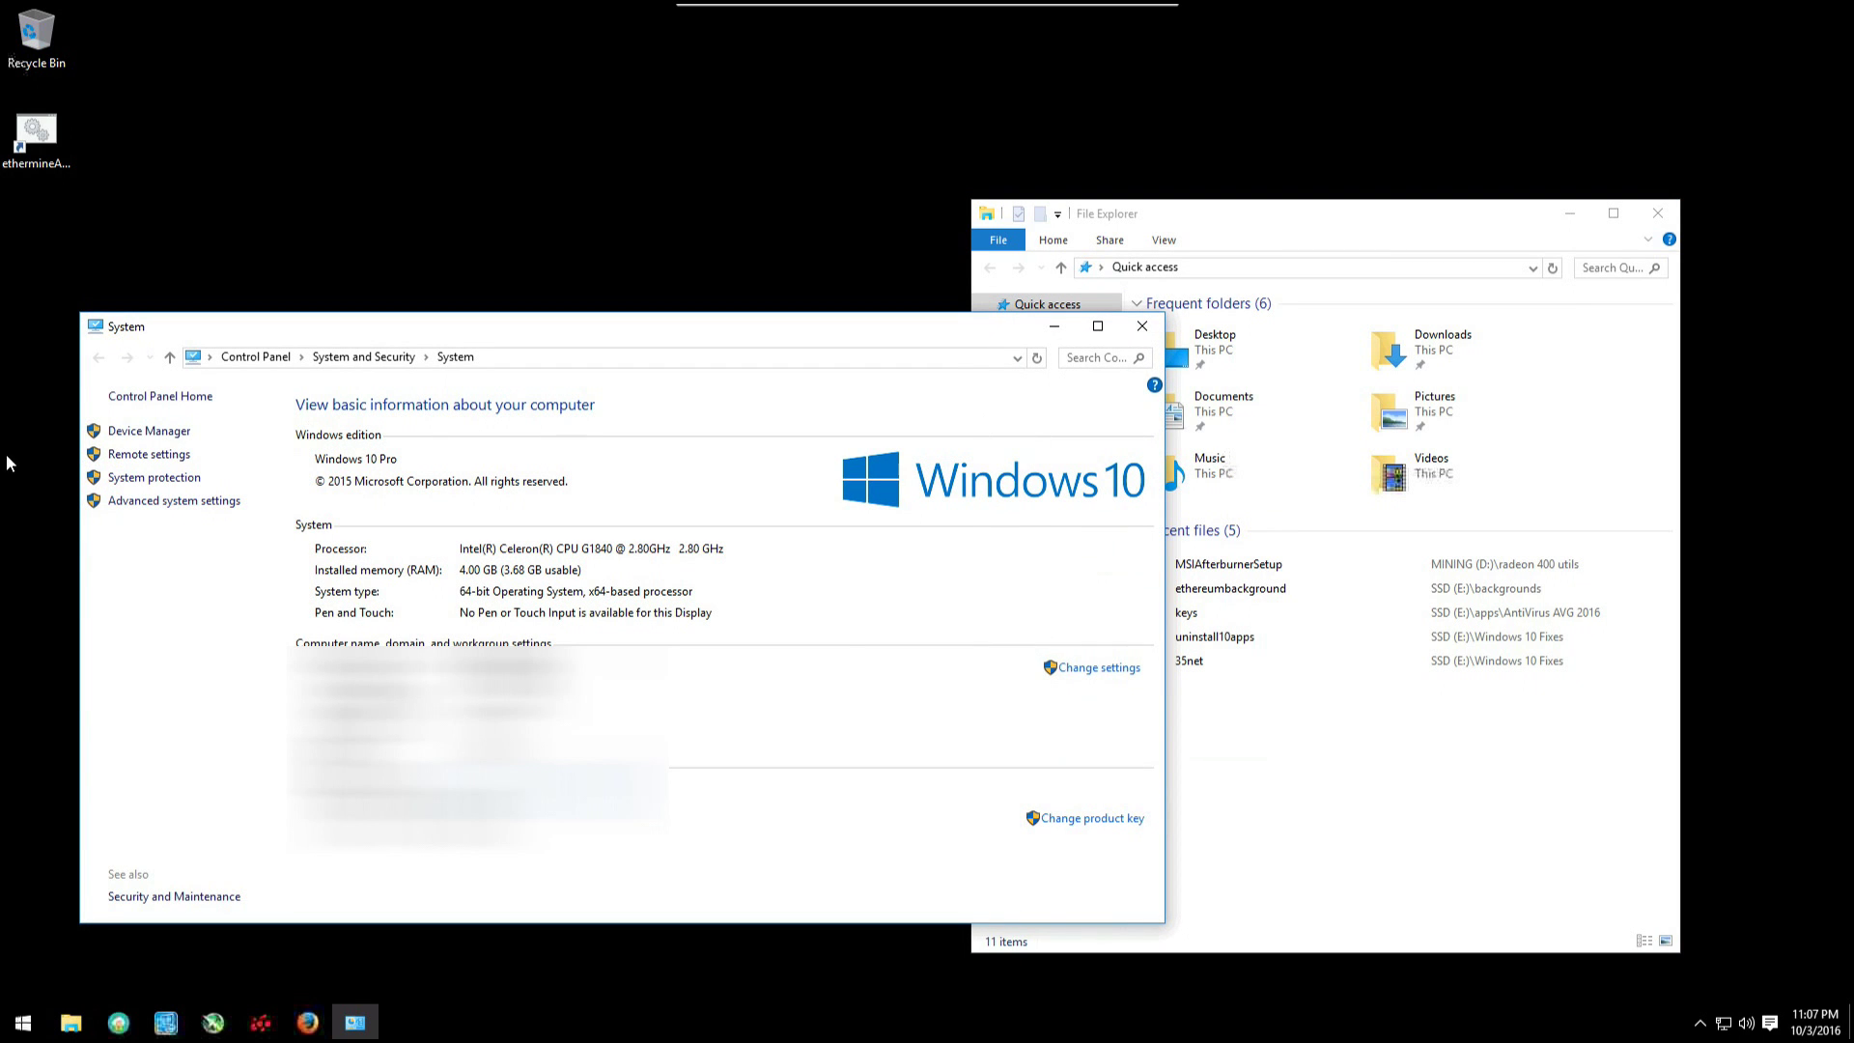
left_click(153, 503)
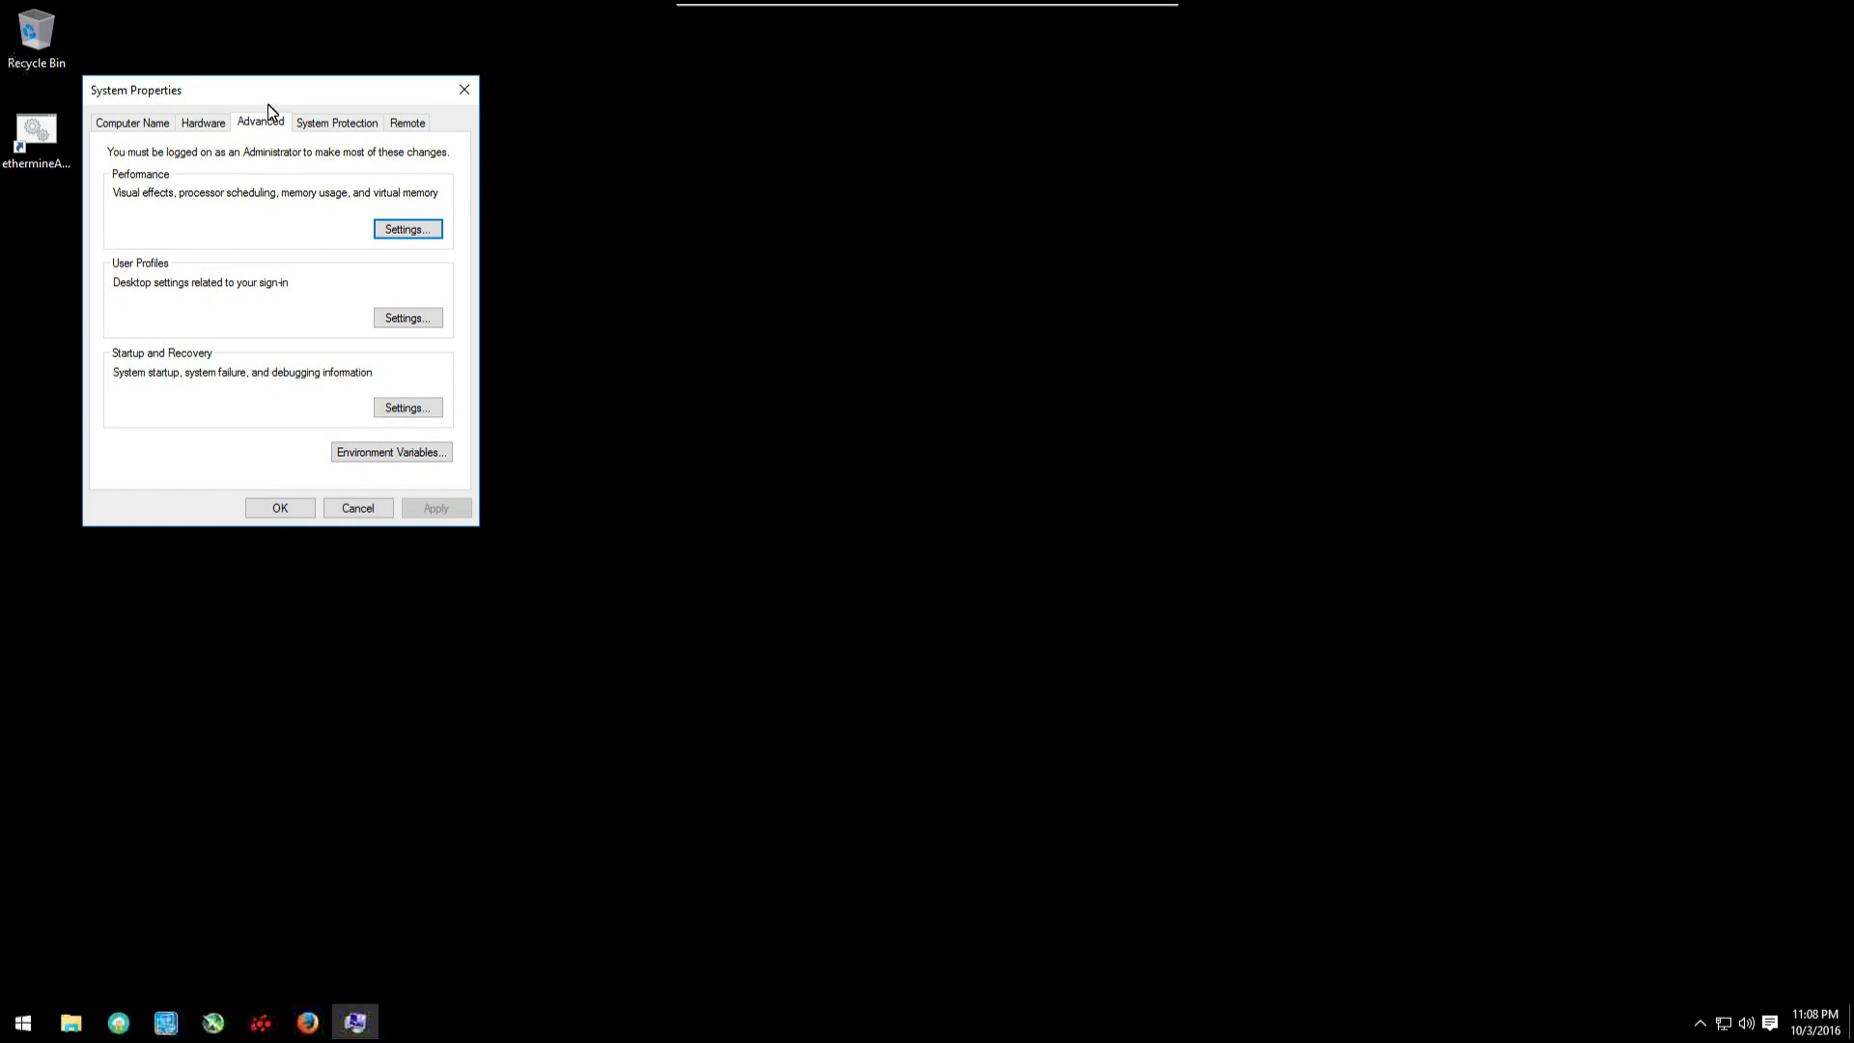
Step: Open Performance Options' Virtual Memory dialog and uncheck 'Automatically manage paging file size for all drives'
left_click(406, 229)
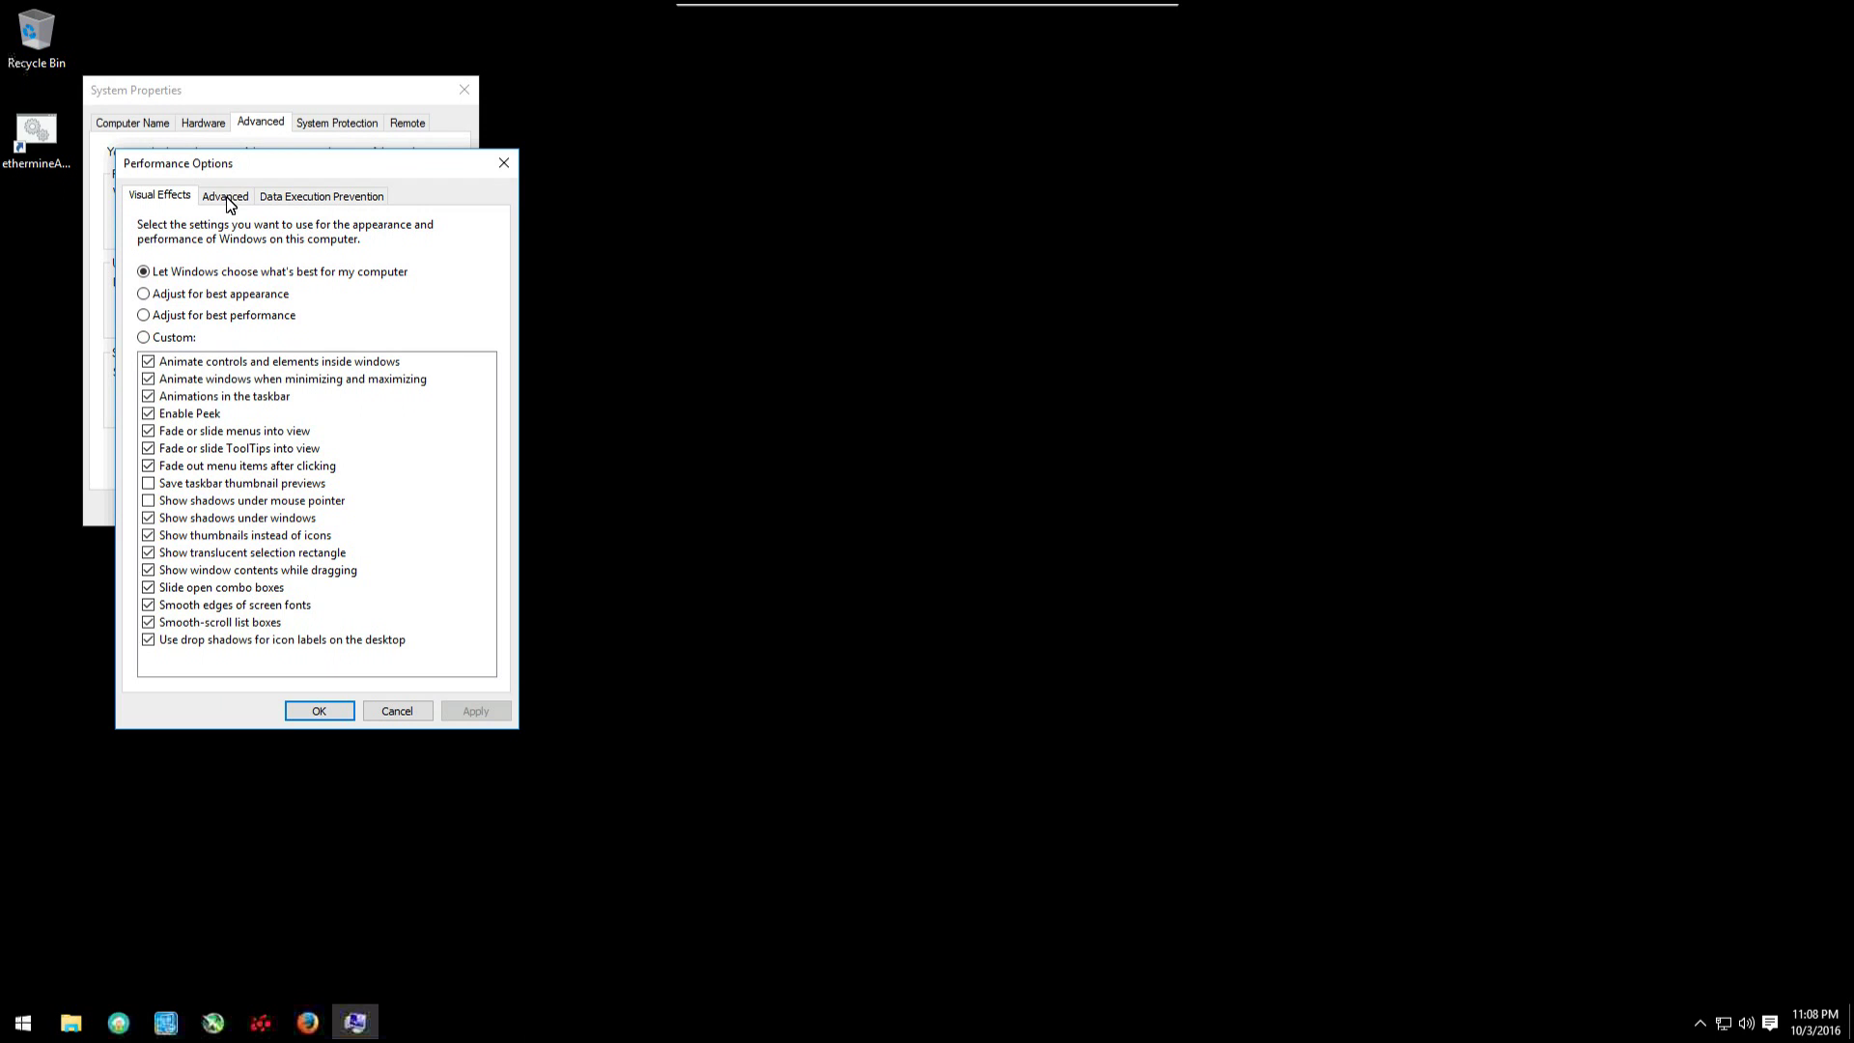
left_click(228, 198)
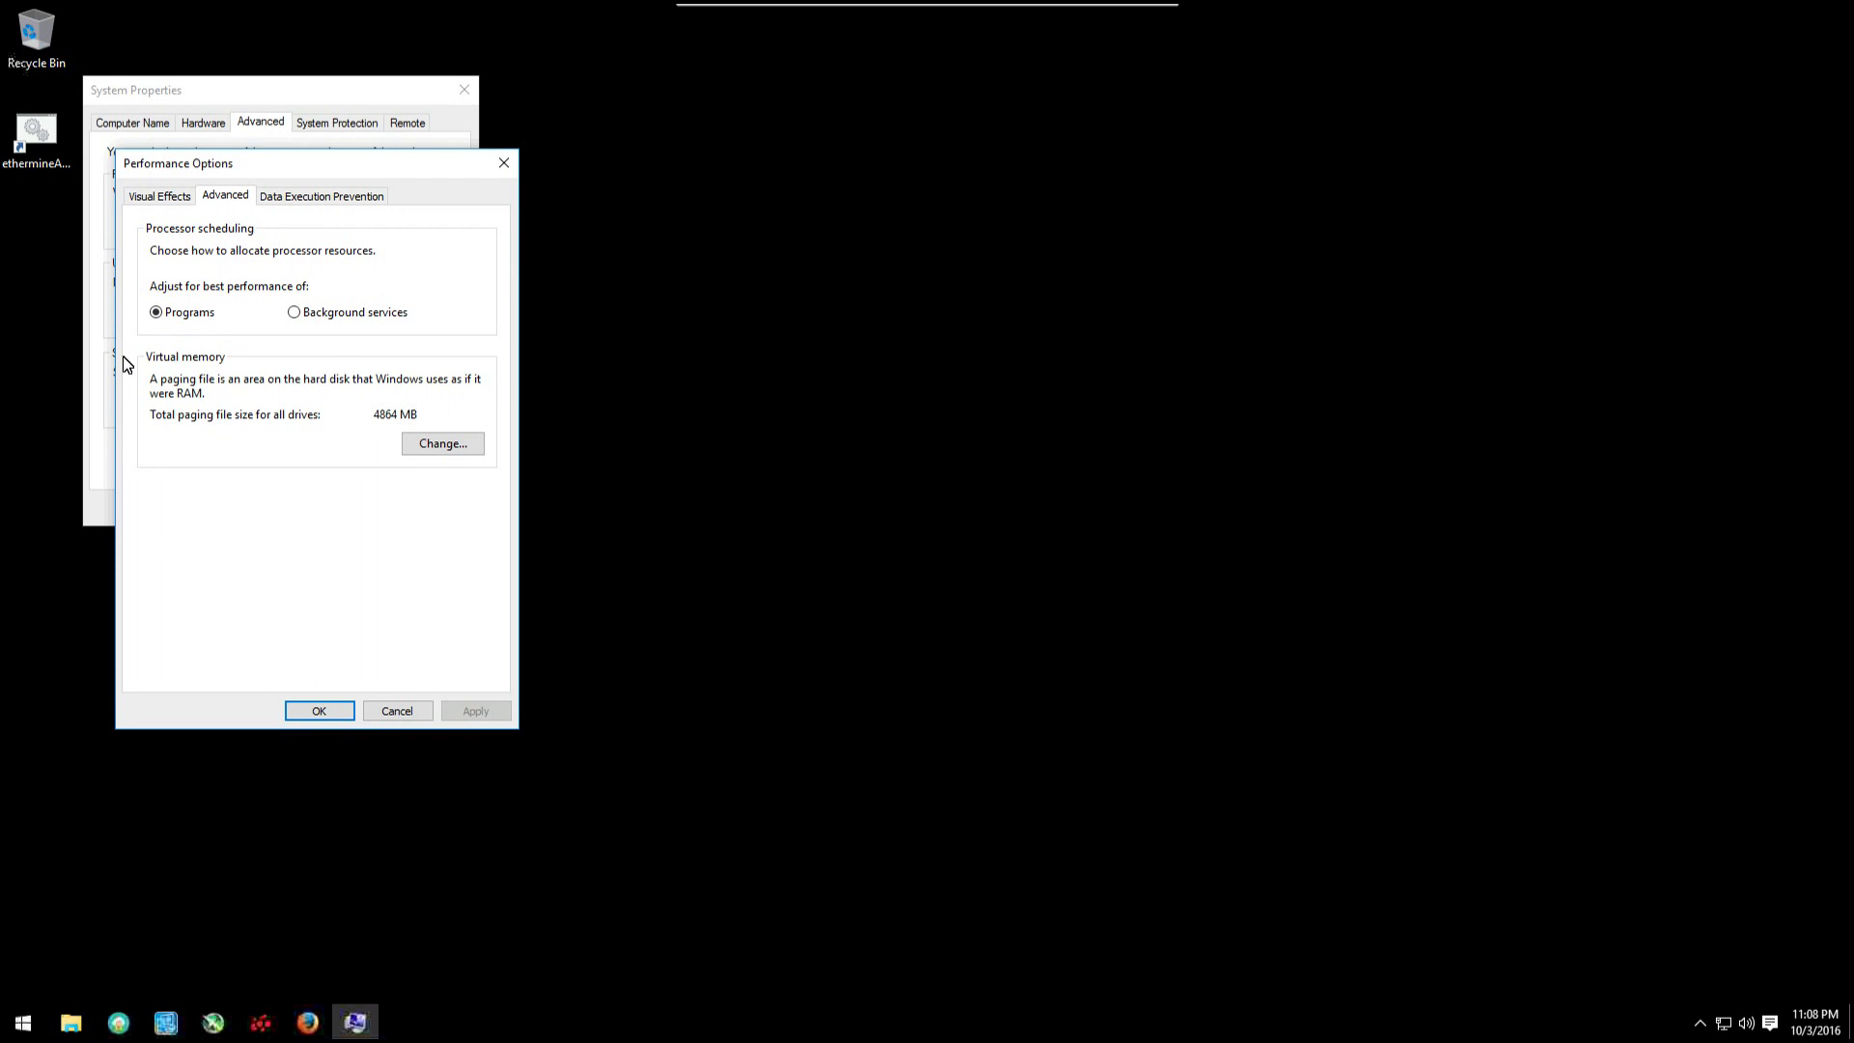
left_click(415, 447)
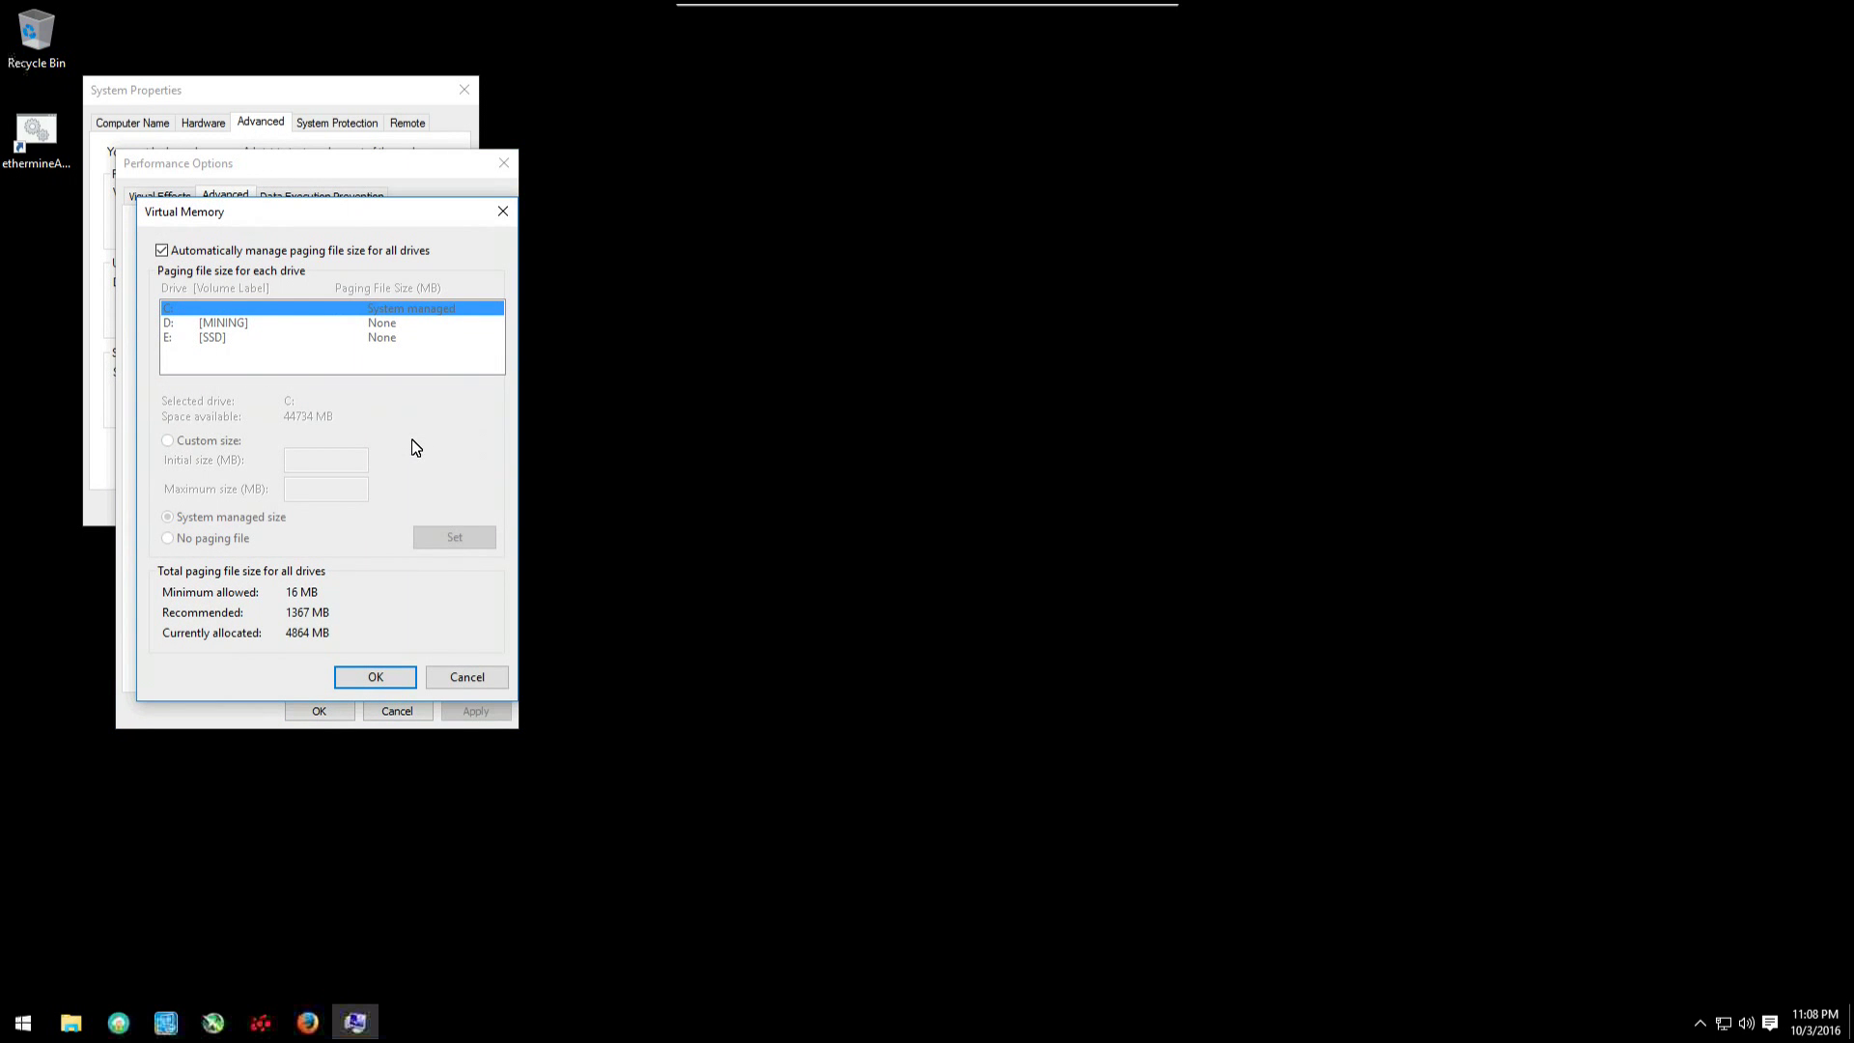
left_click(162, 251)
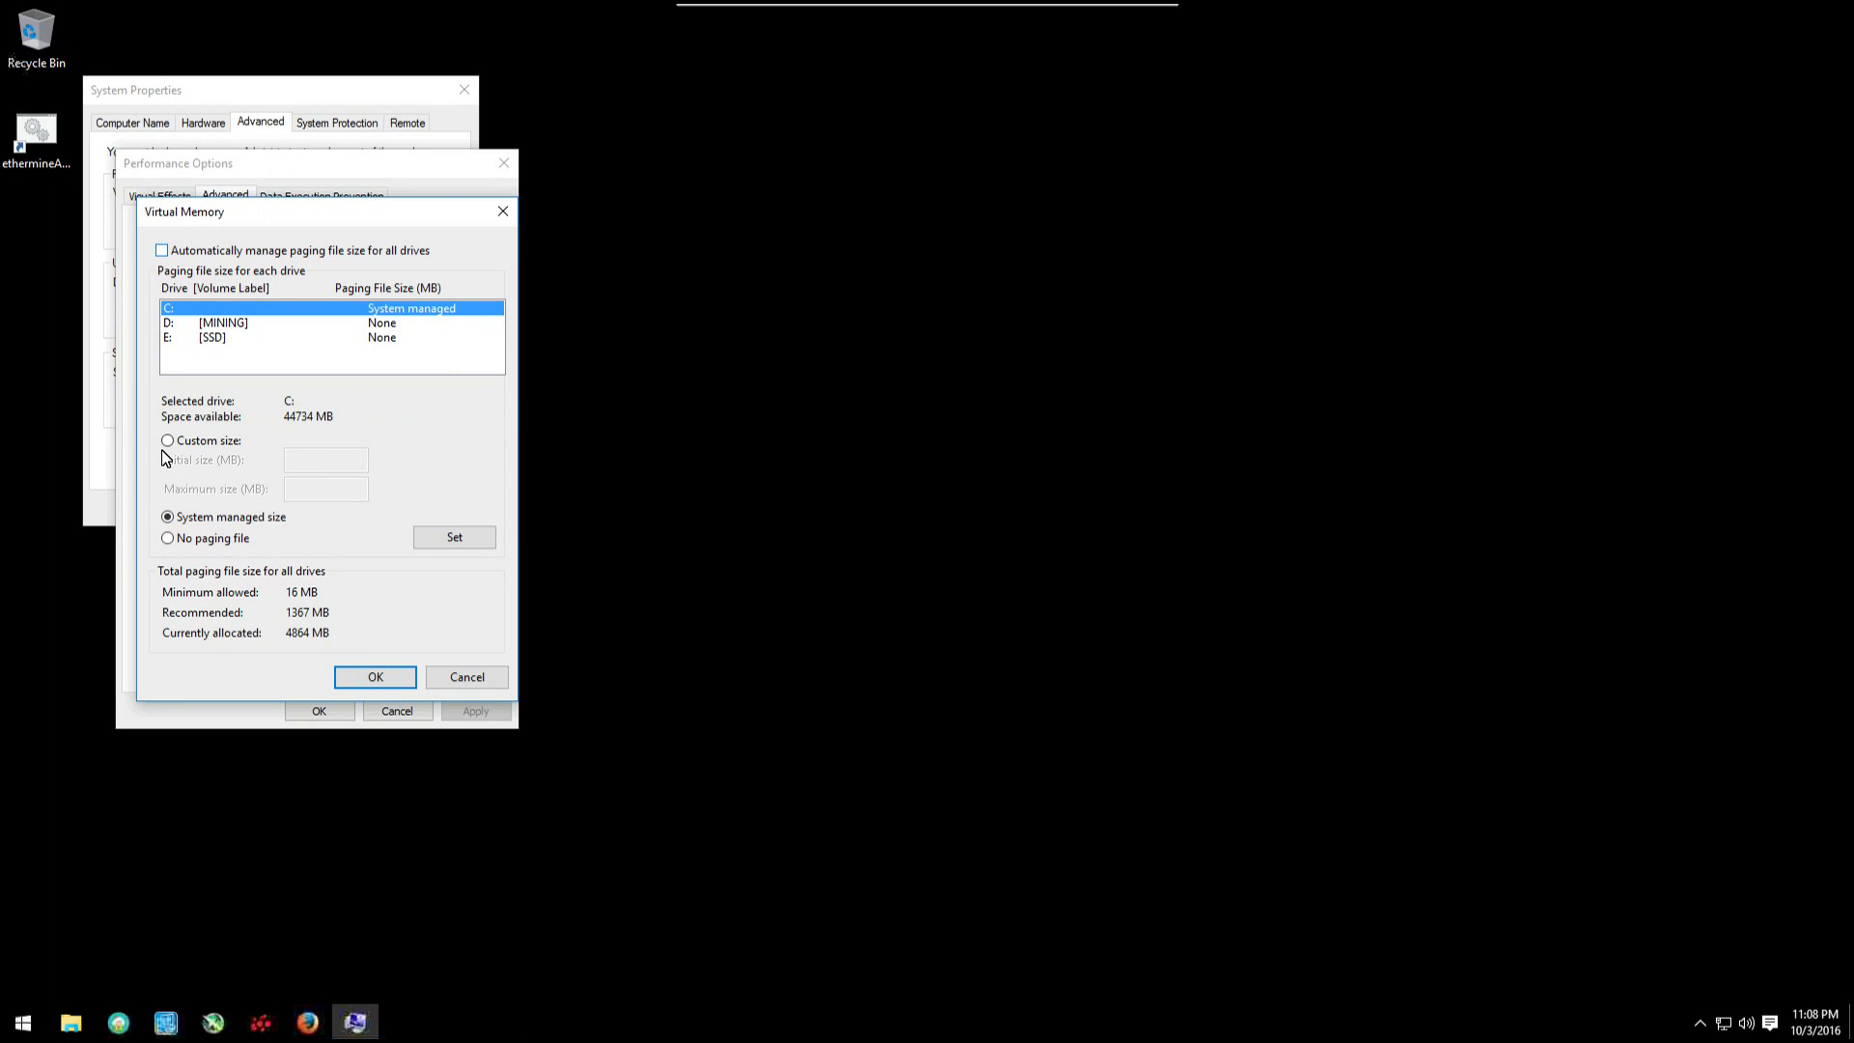
Step: Give drive C: a custom paging file of 1367 MB initial and 16400 MB maximum, then confirm
left_click(168, 441)
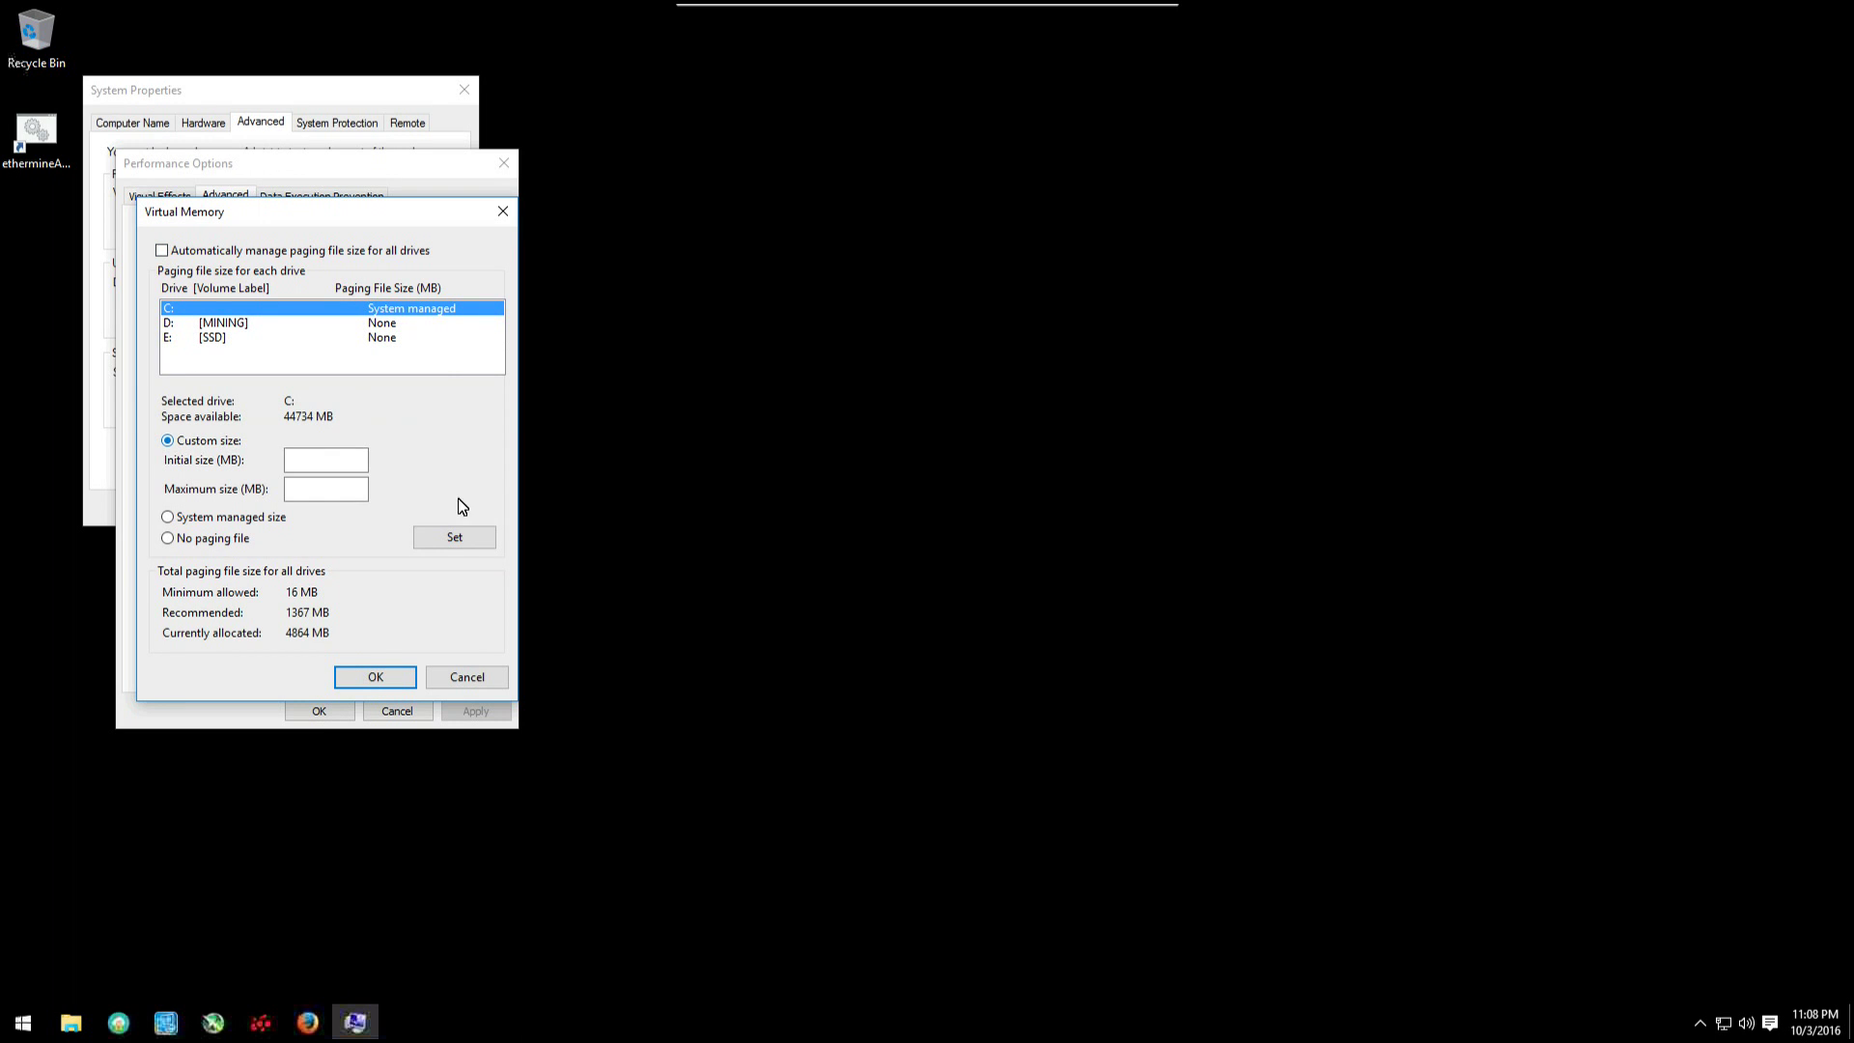
left_click(355, 457)
type("13")
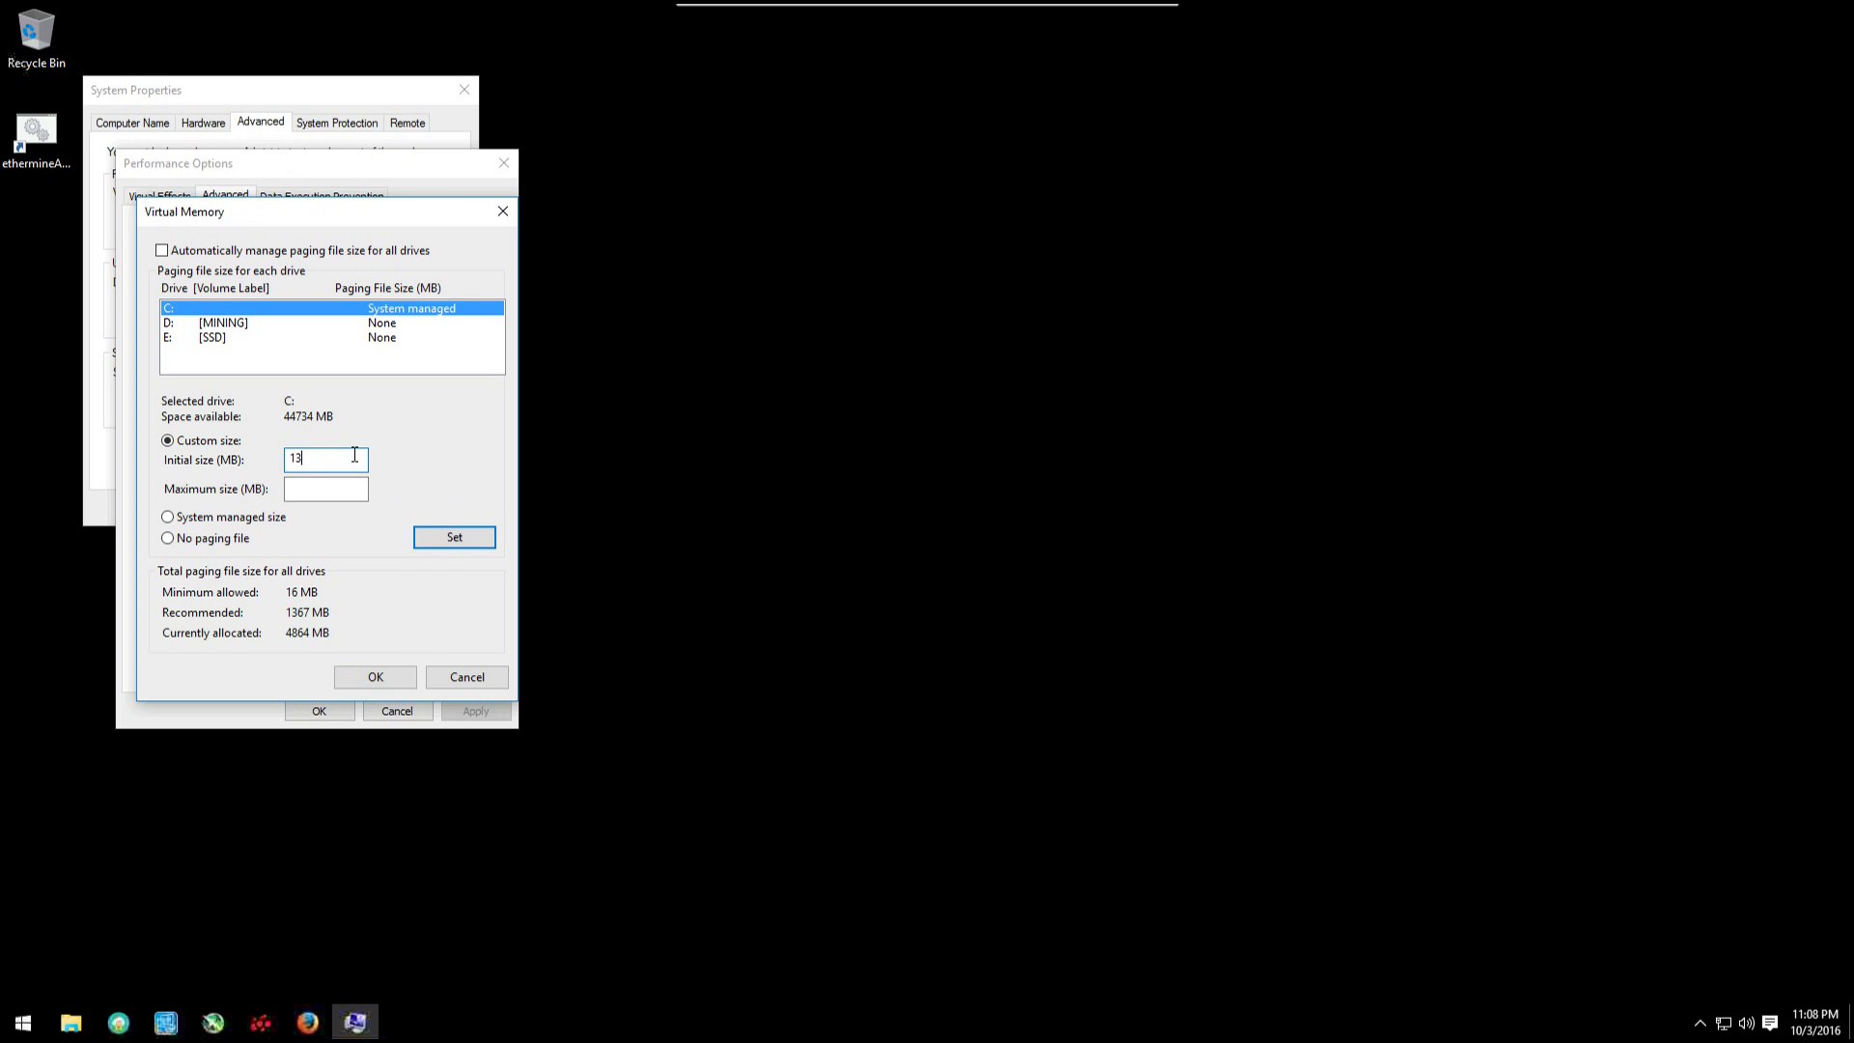
type("6")
type("7")
type("16")
type("40")
type("0")
left_click(422, 538)
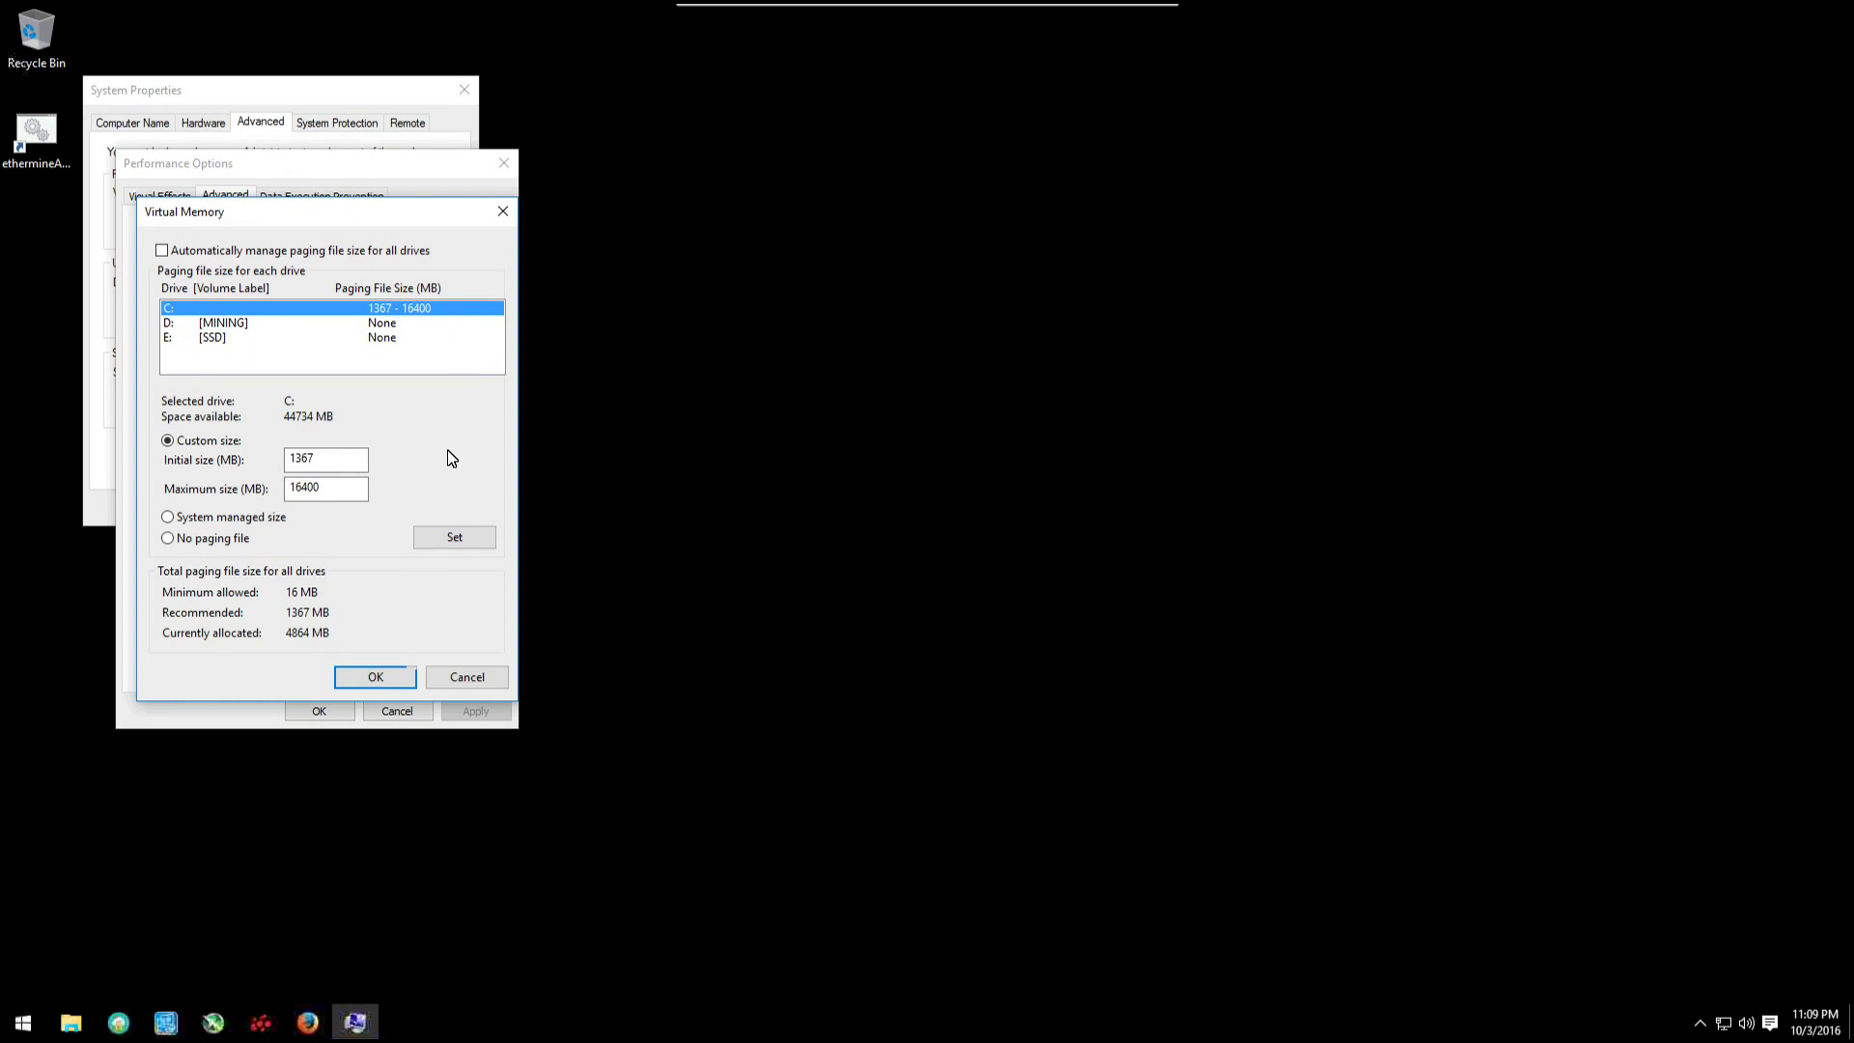
left_click(394, 681)
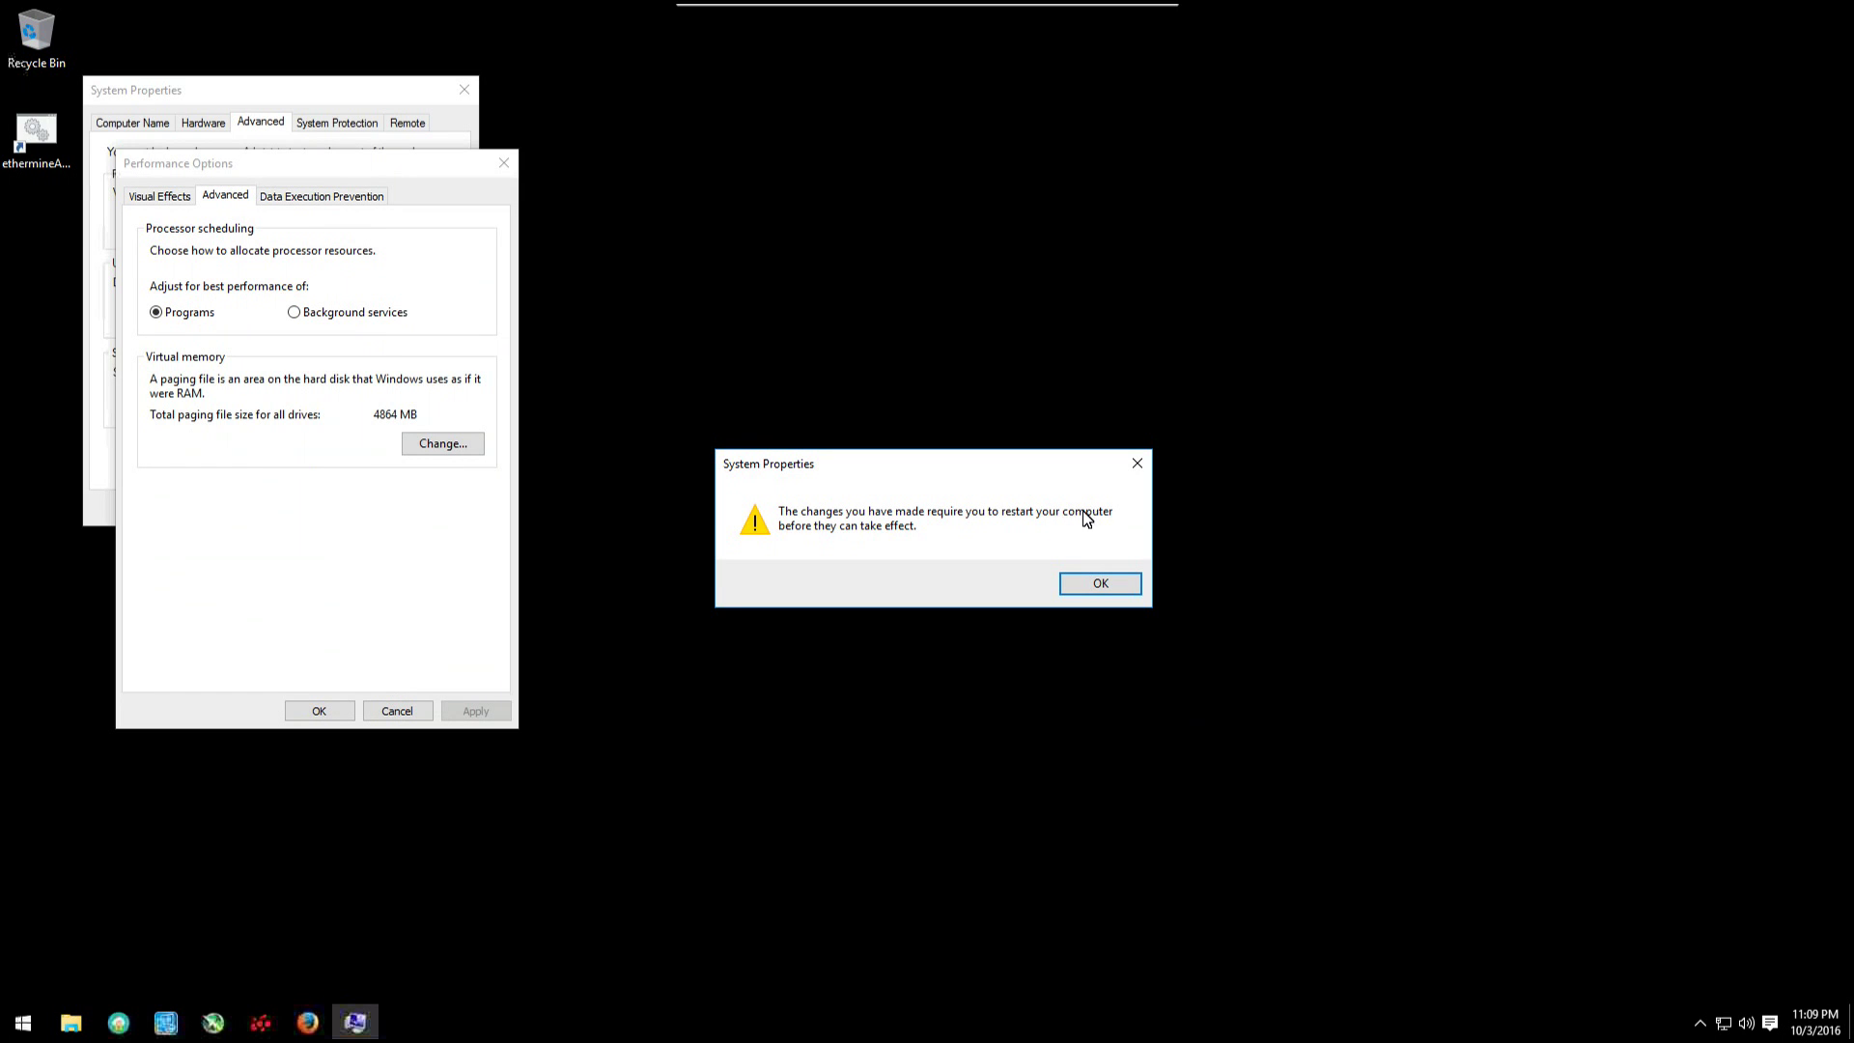
Step: Acknowledge the restart-required notice and close Performance Options with OK
left_click(1126, 589)
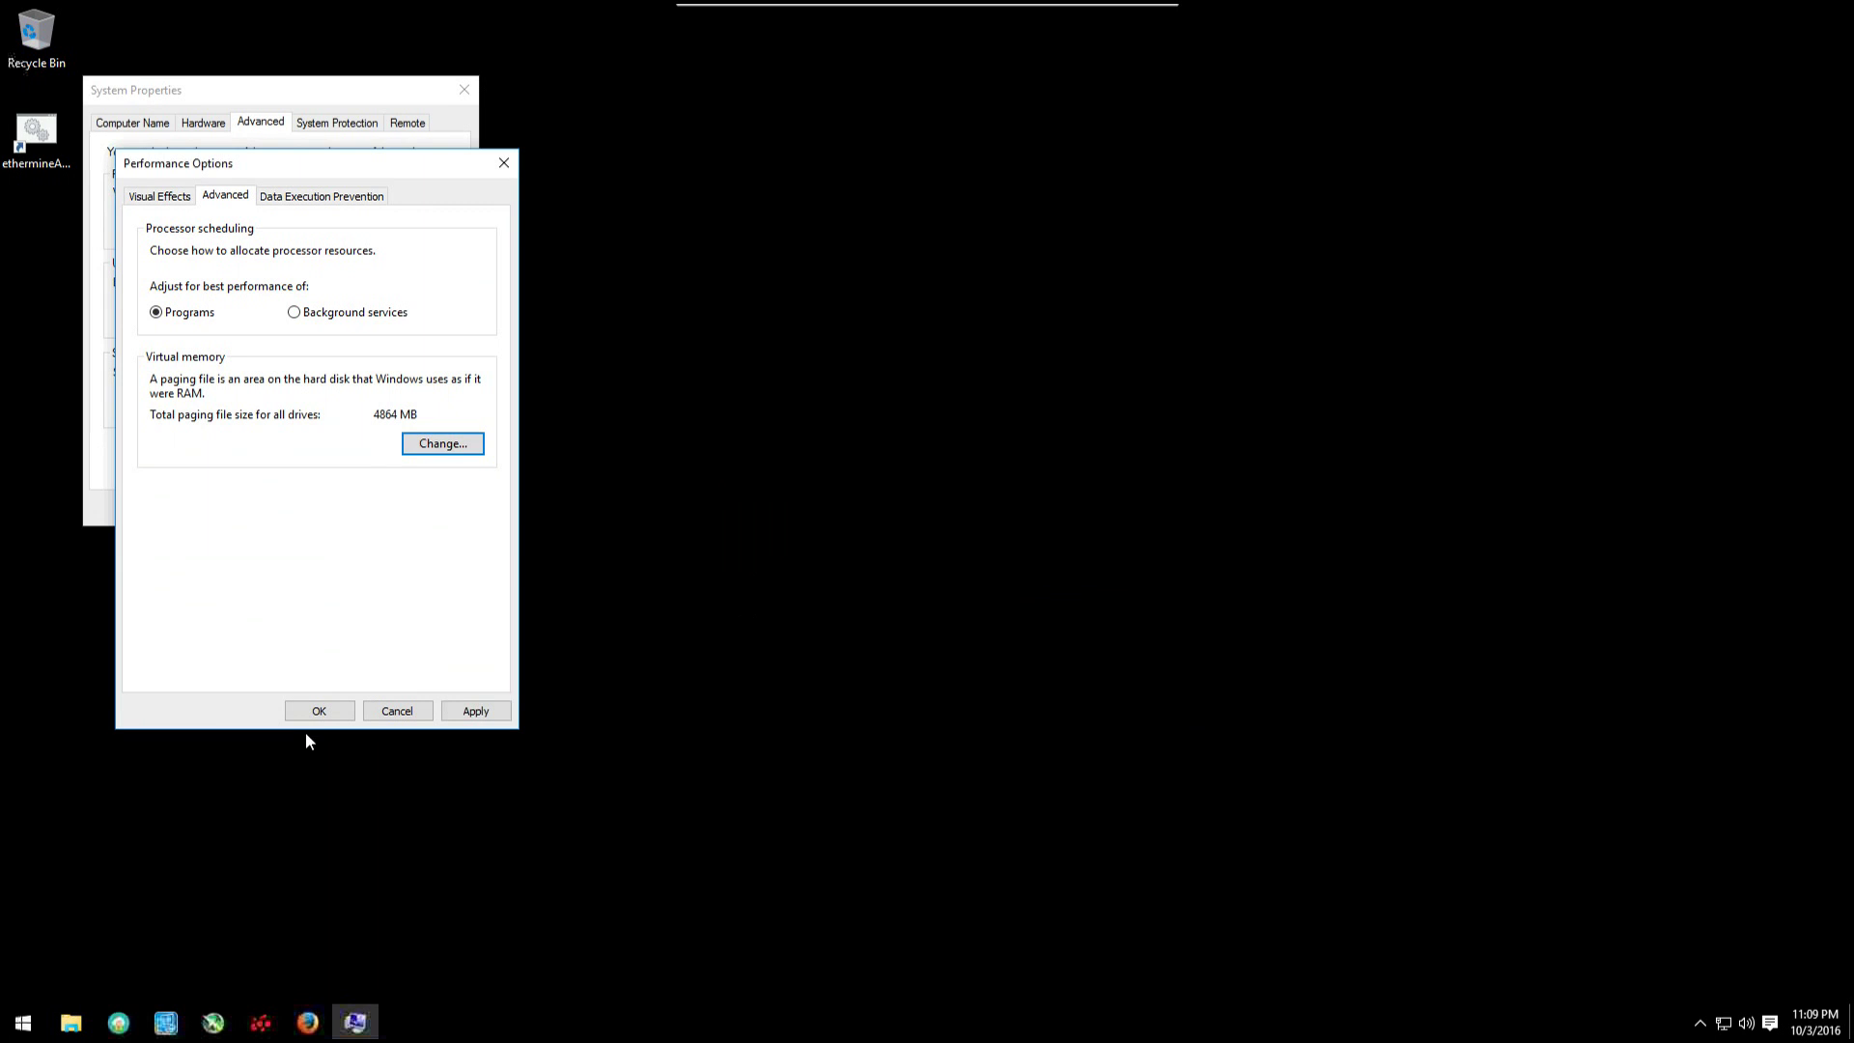
left_click(311, 711)
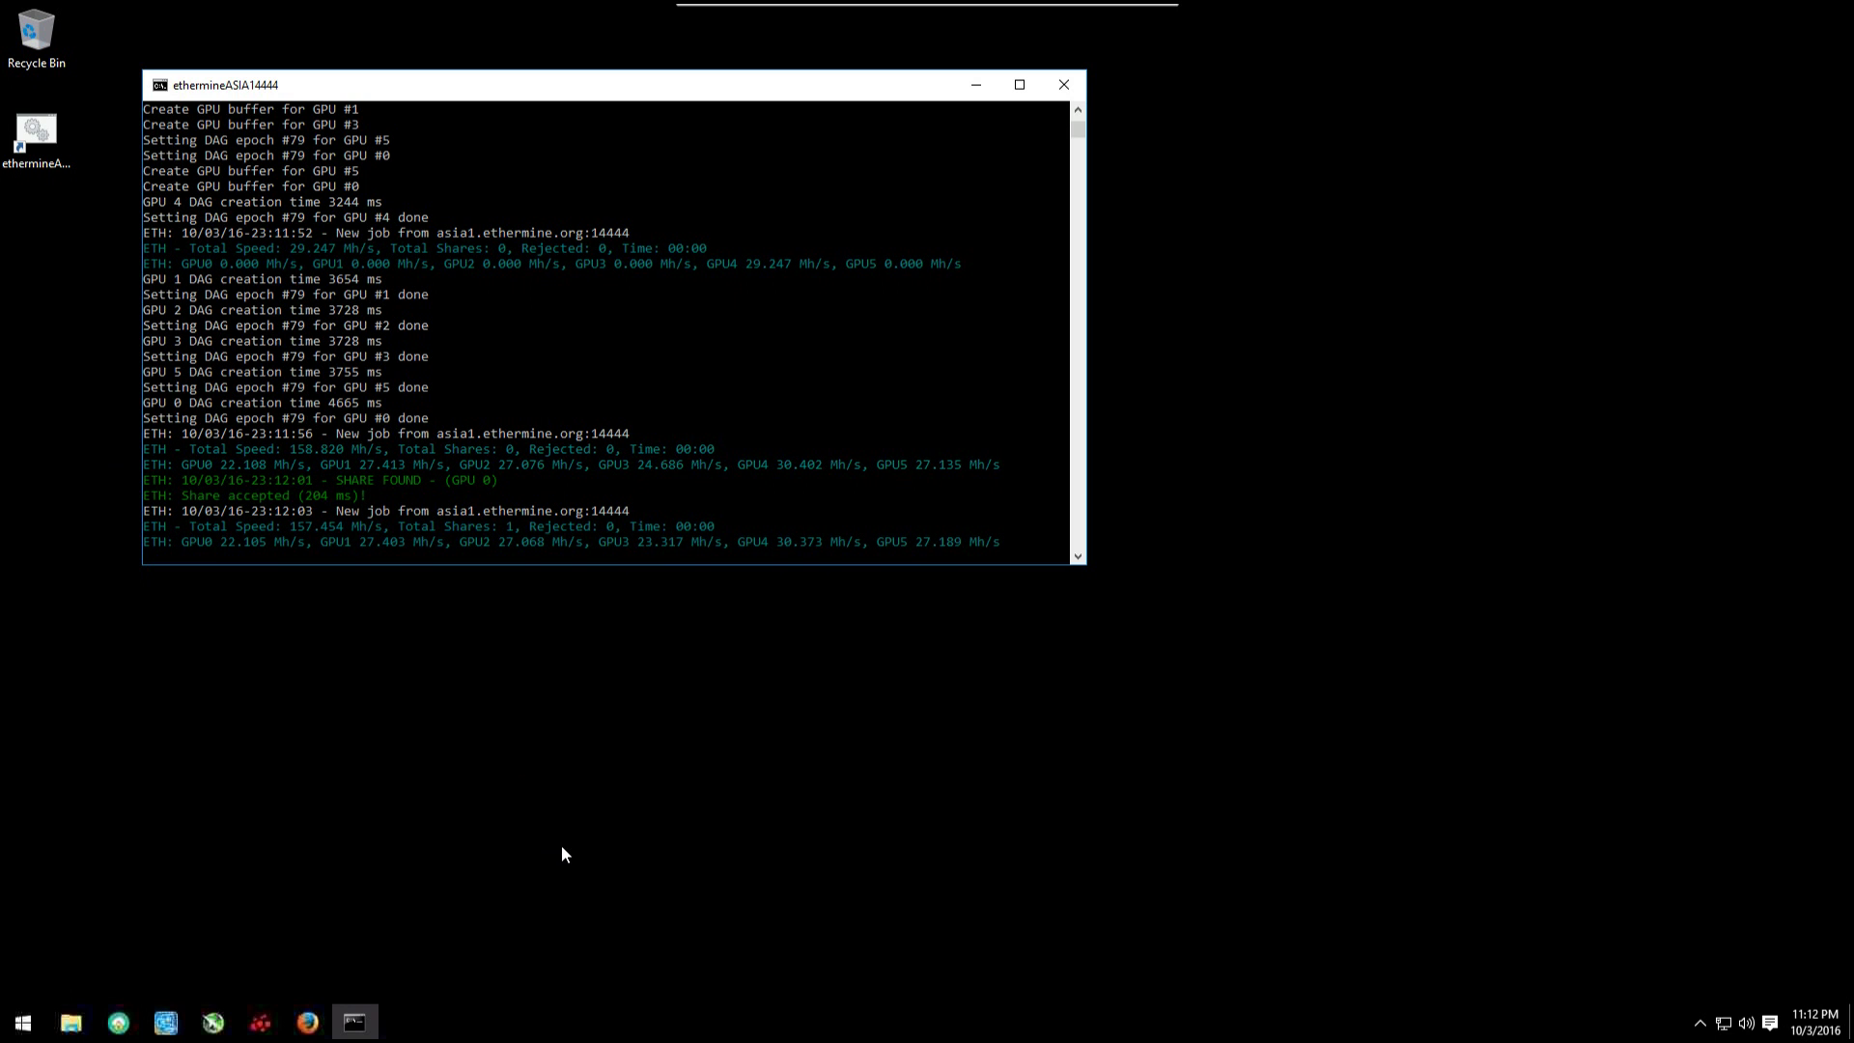
Step: Reopen Performance Options on its Advanced tab via This PC Properties and Advanced system settings
left_click(71, 1023)
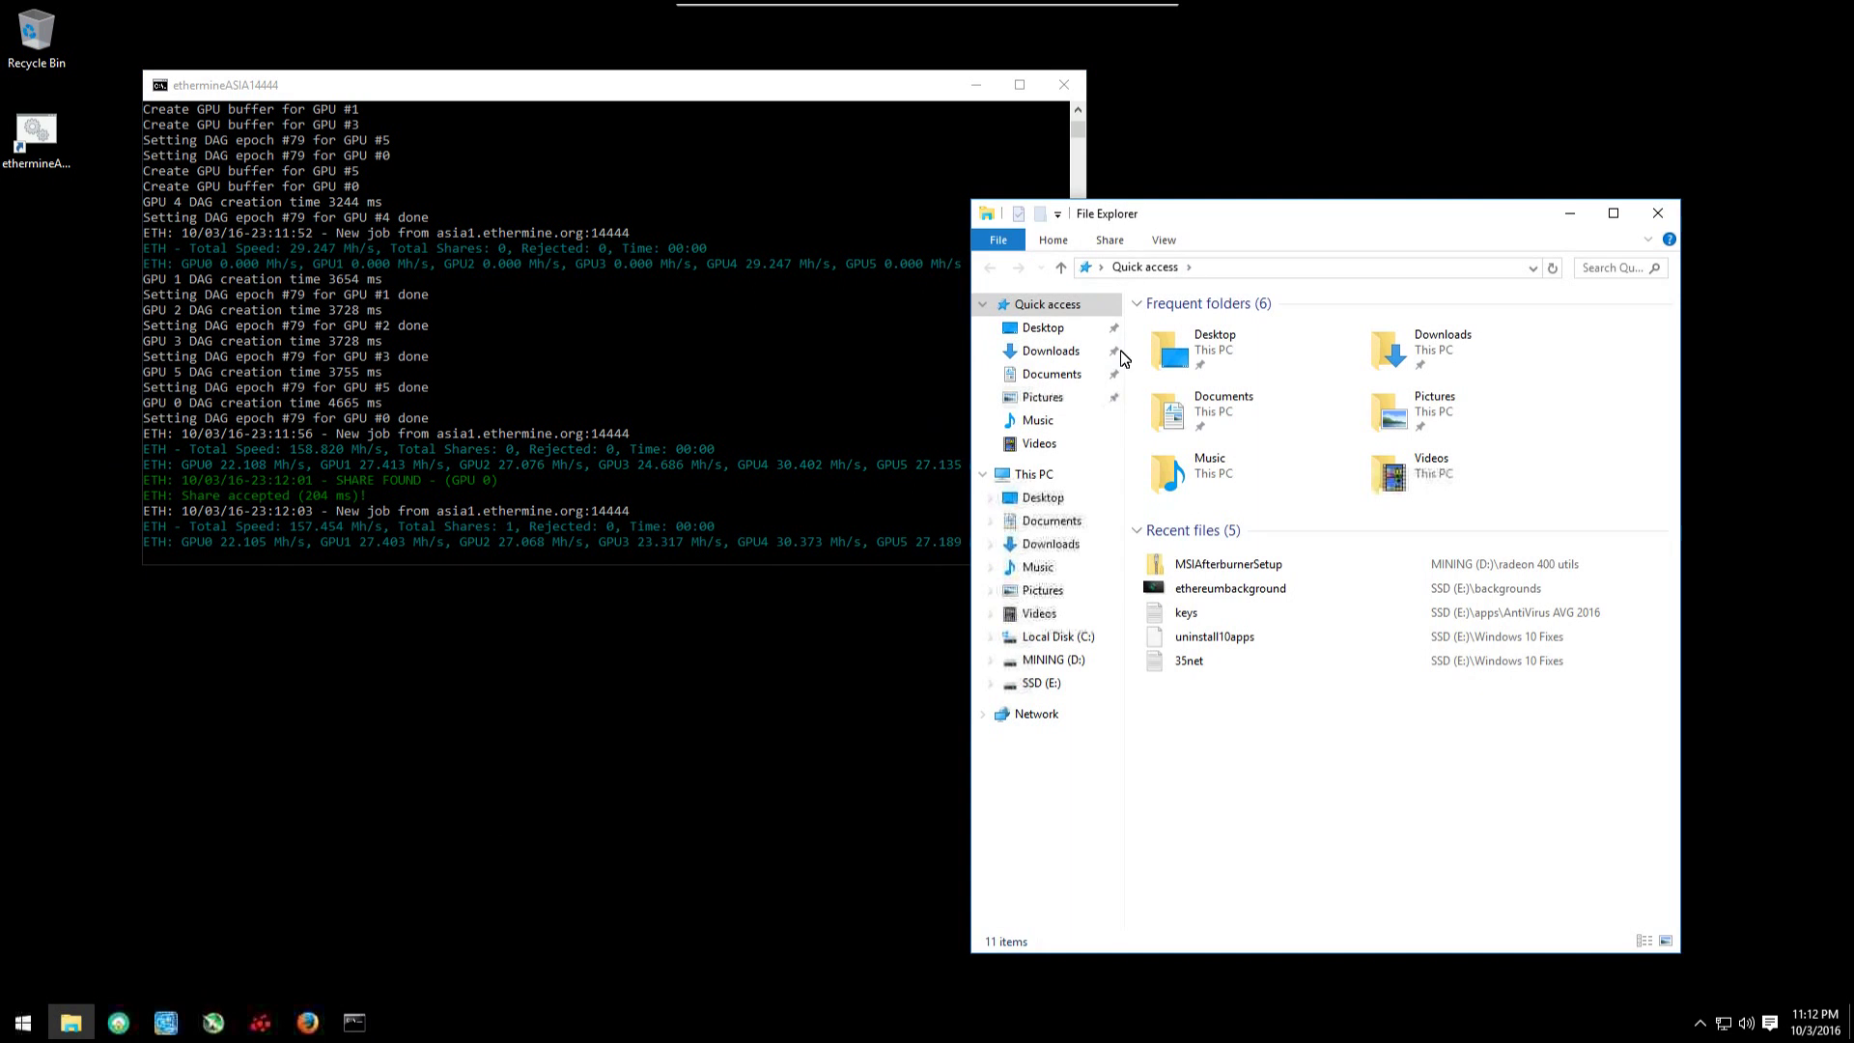
right_click(1044, 474)
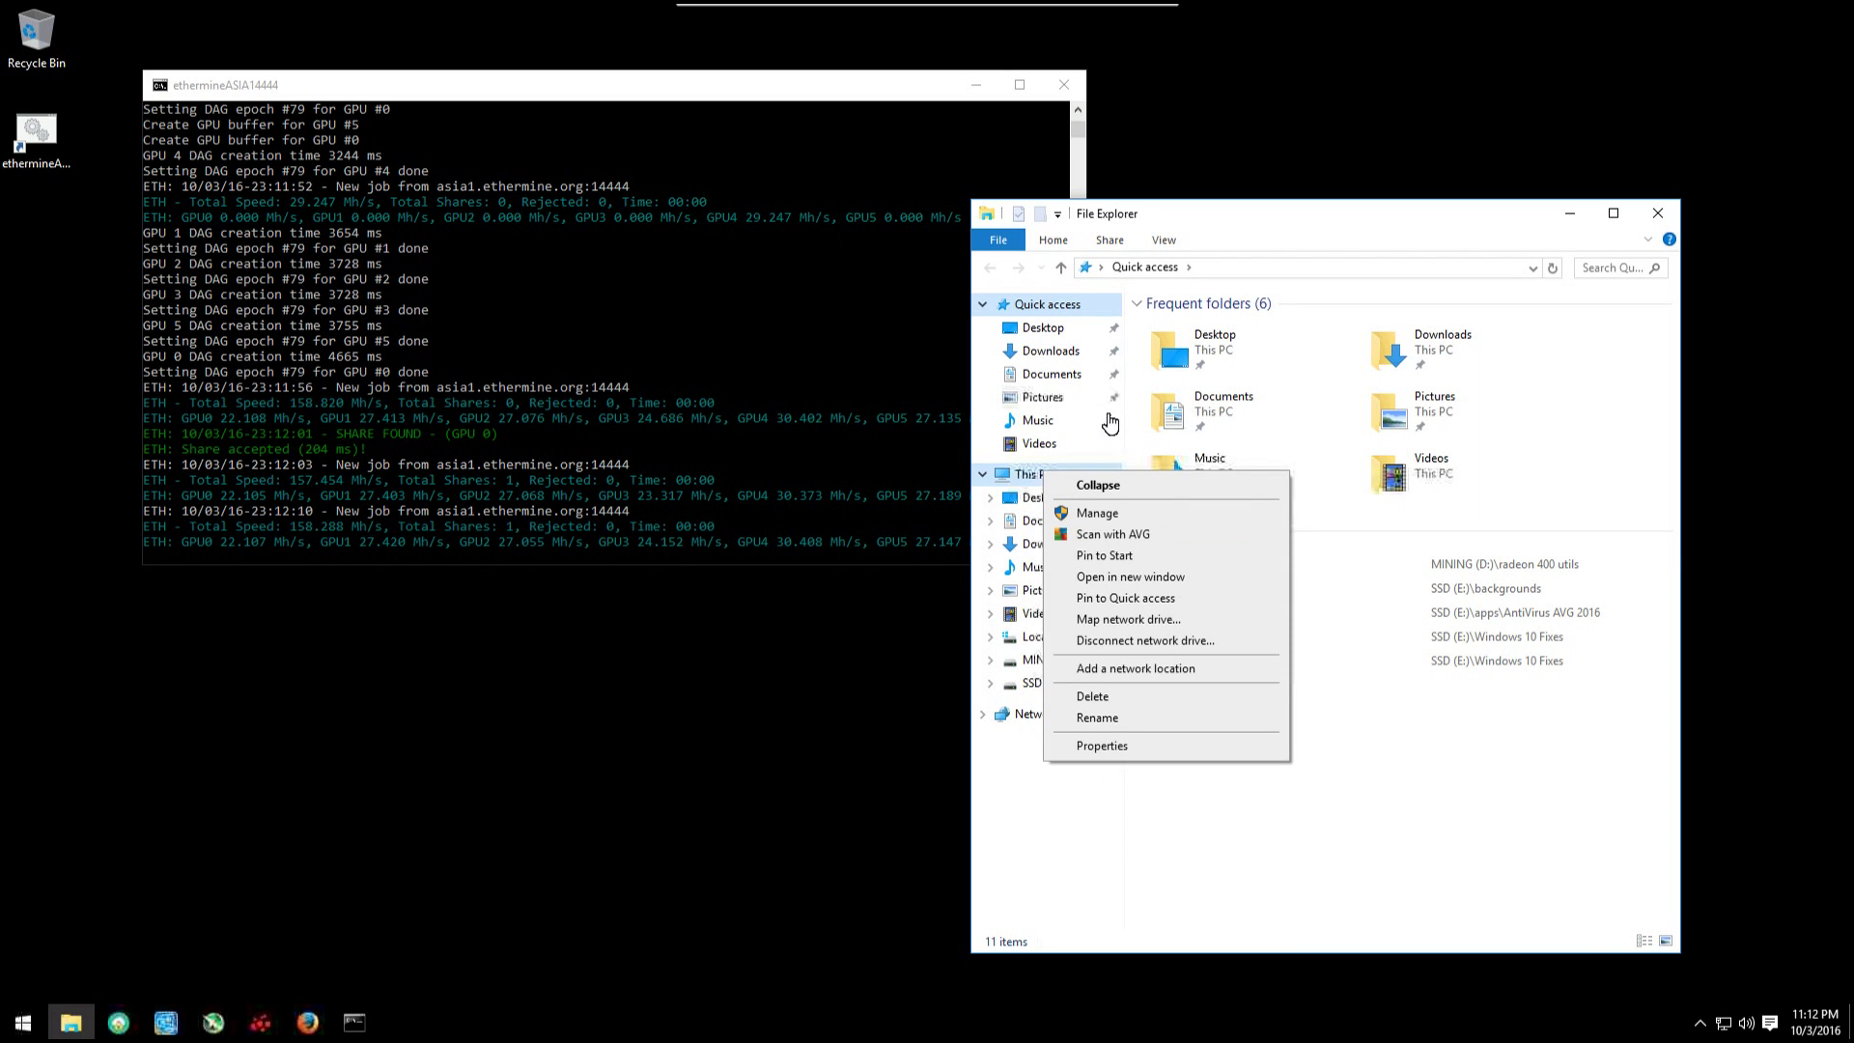
left_click(1127, 745)
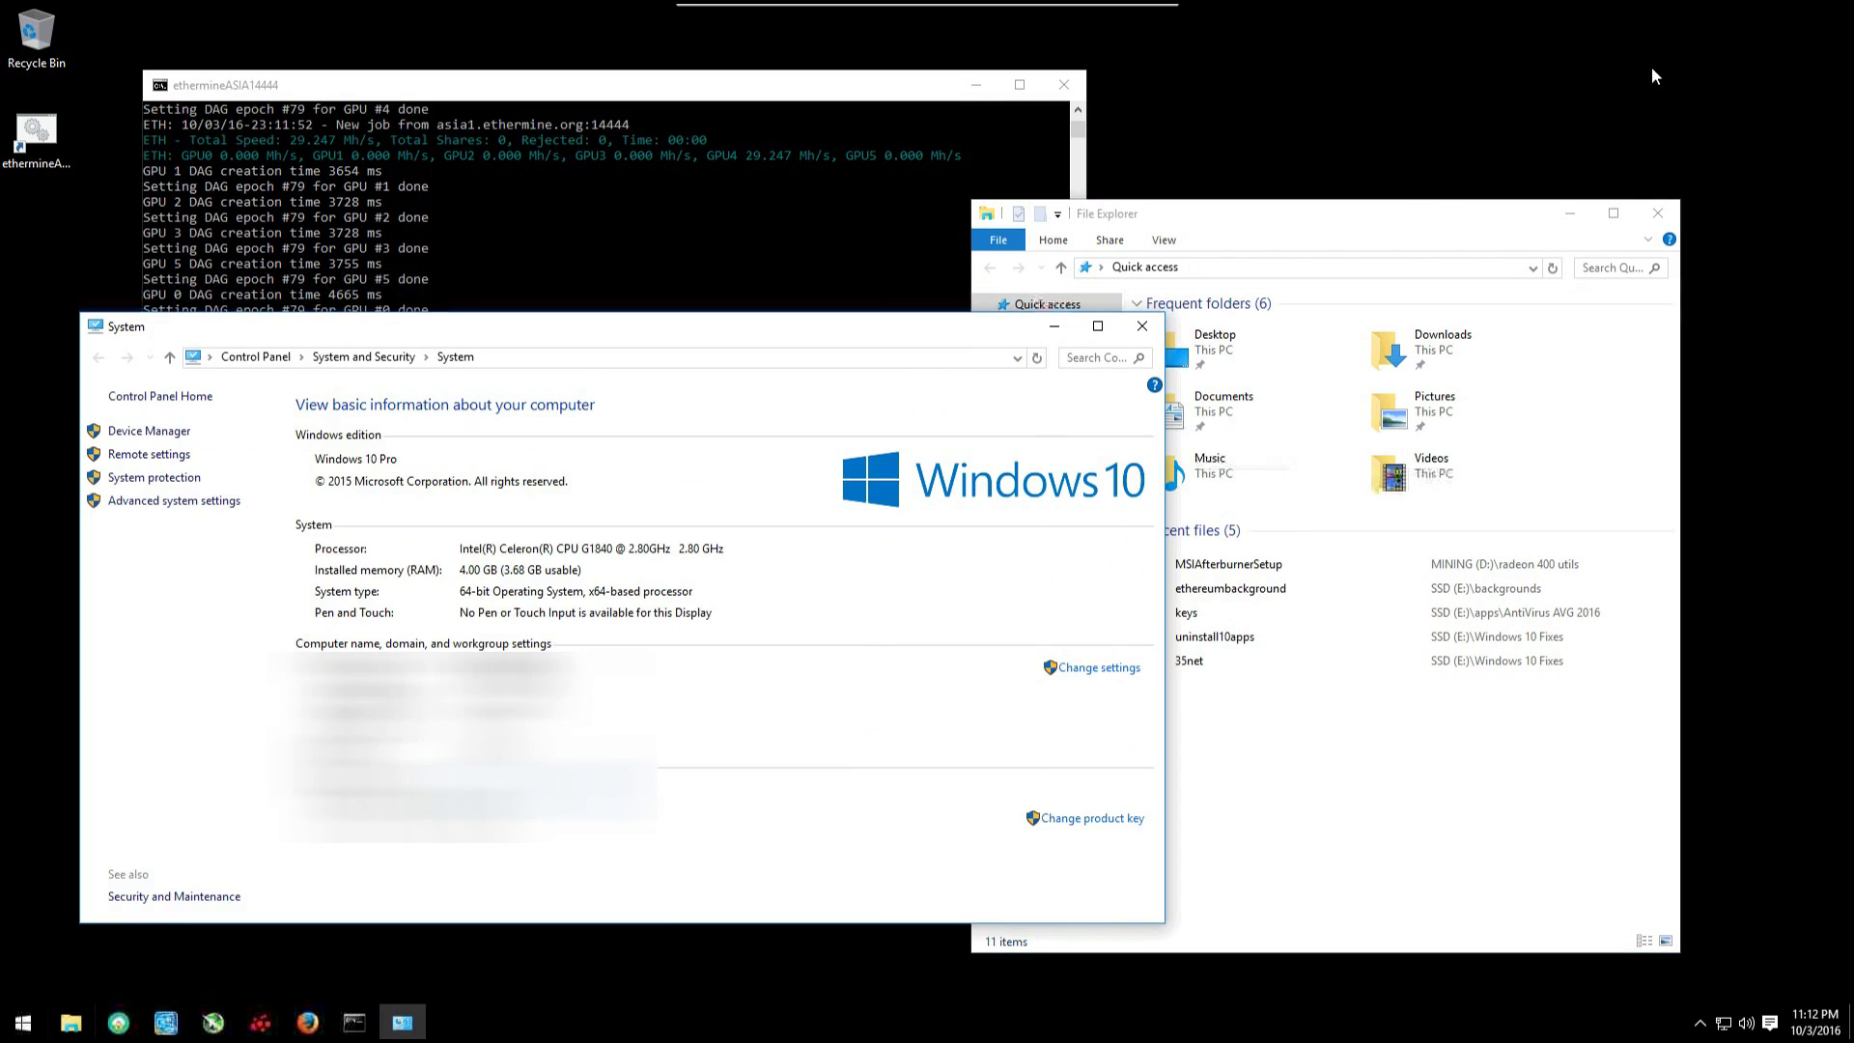
left_click(1650, 216)
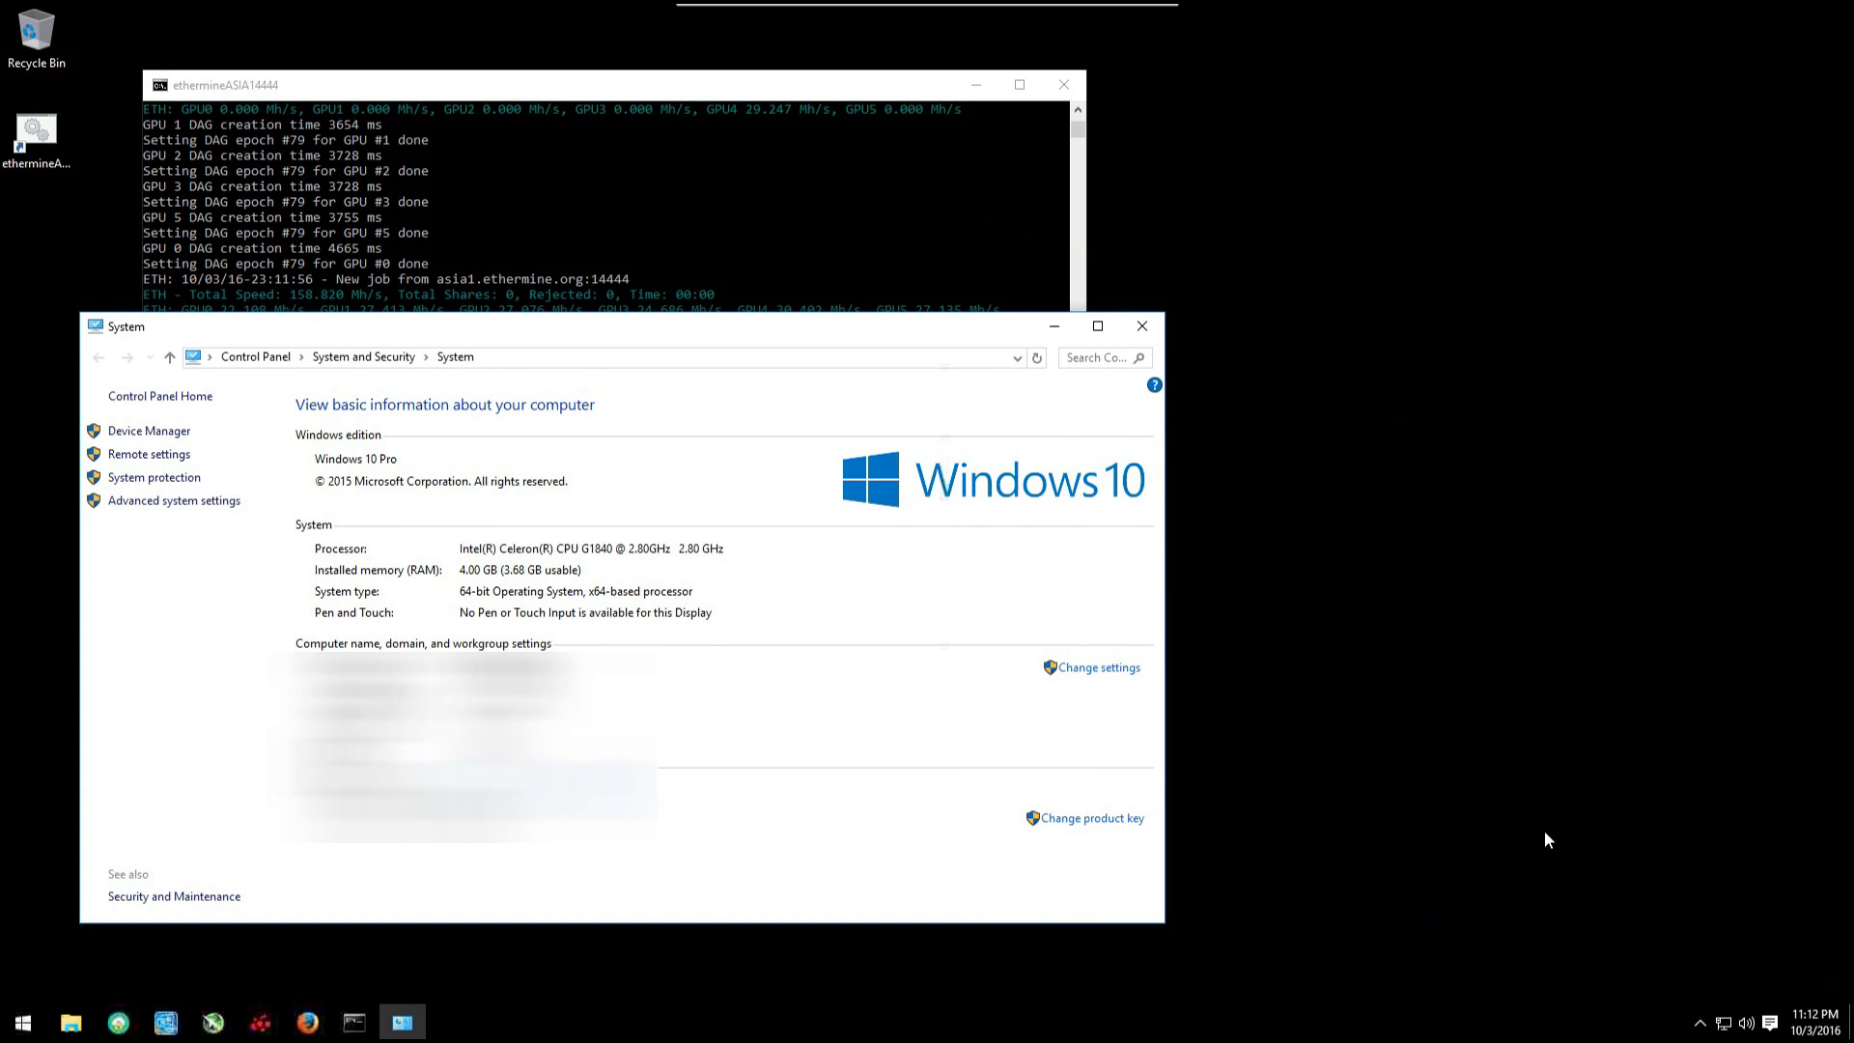
left_click(150, 501)
left_click(1142, 325)
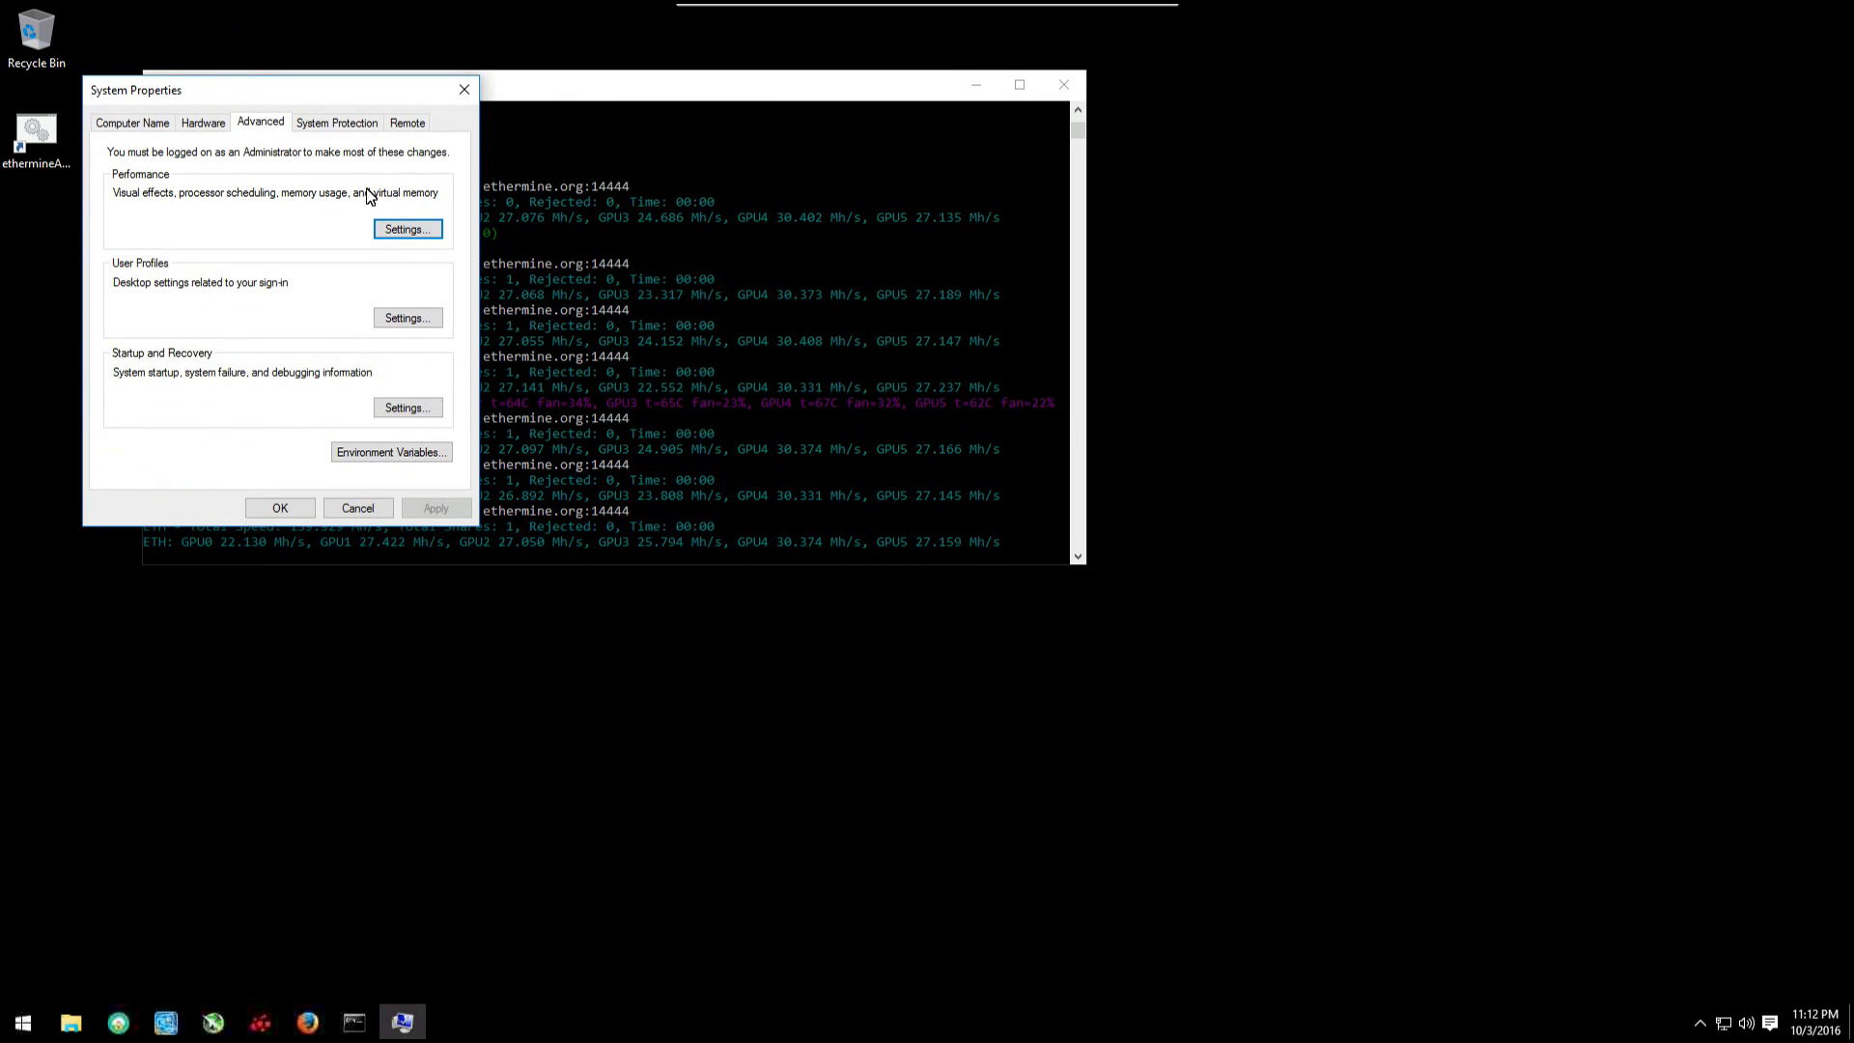
left_click(397, 234)
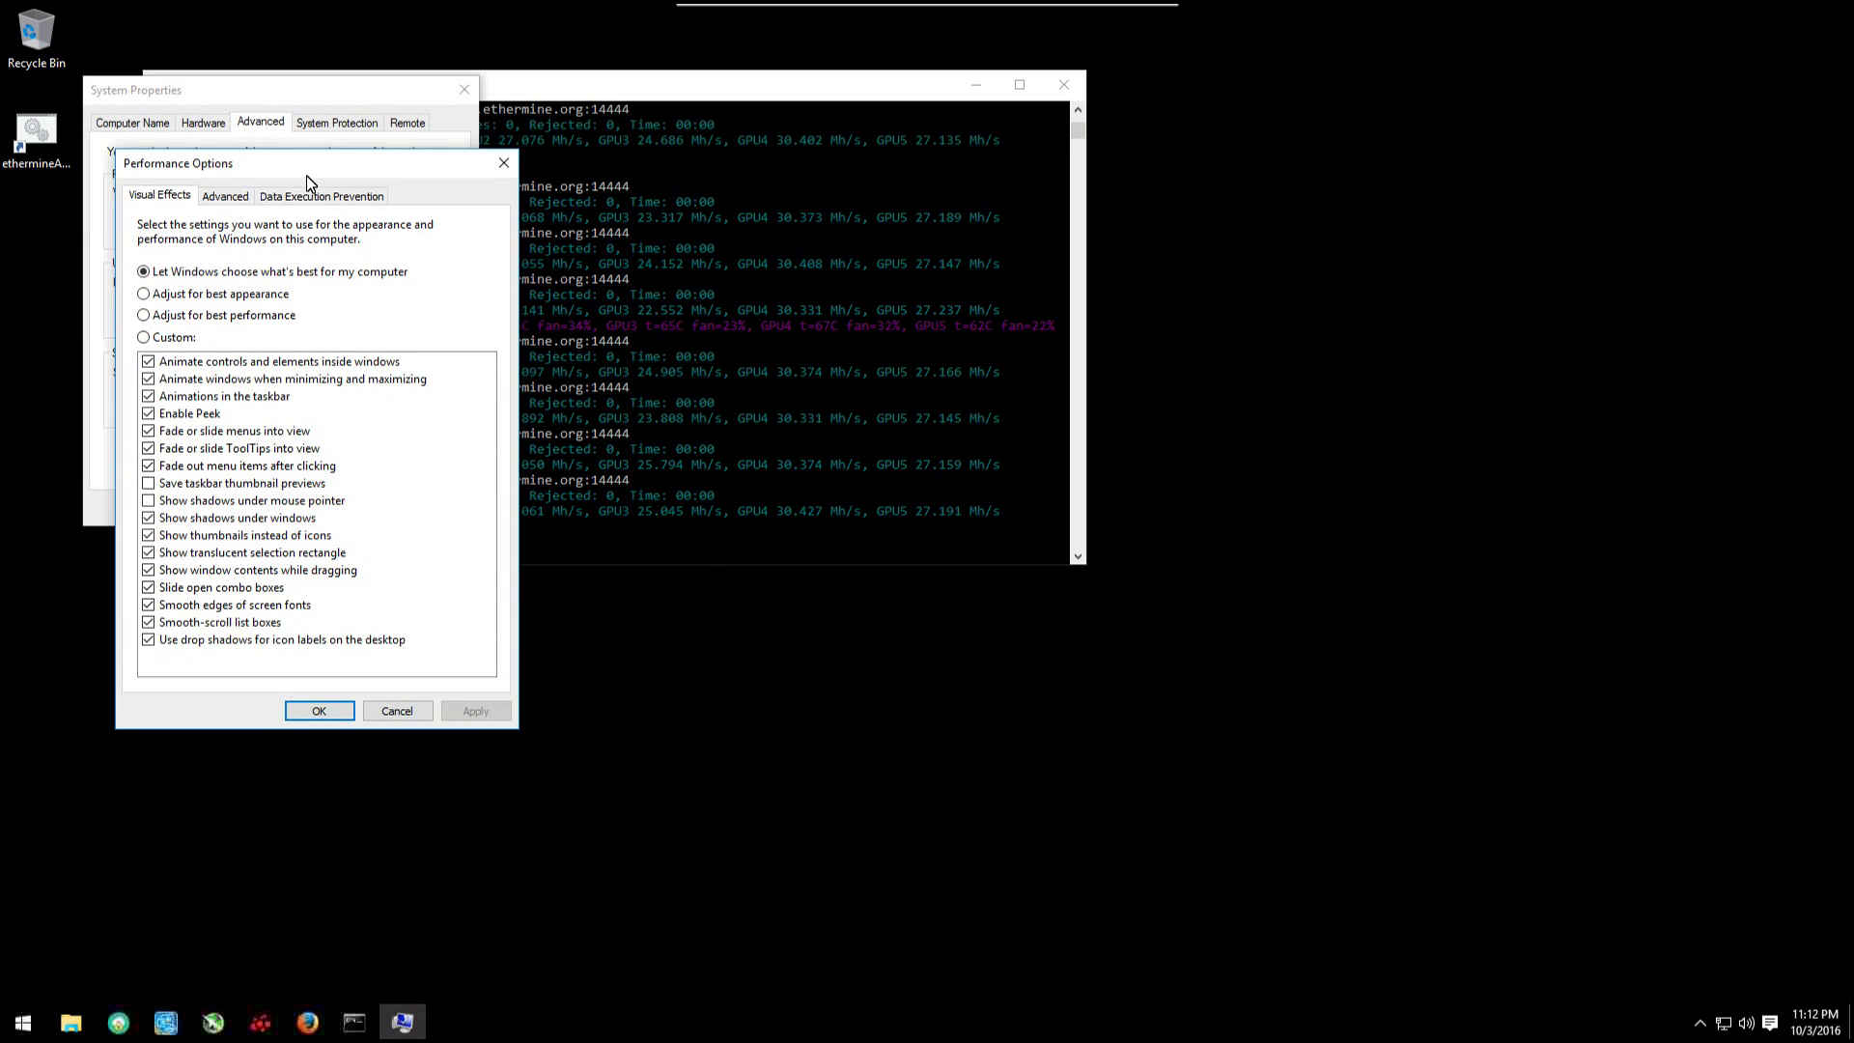
left_click(214, 198)
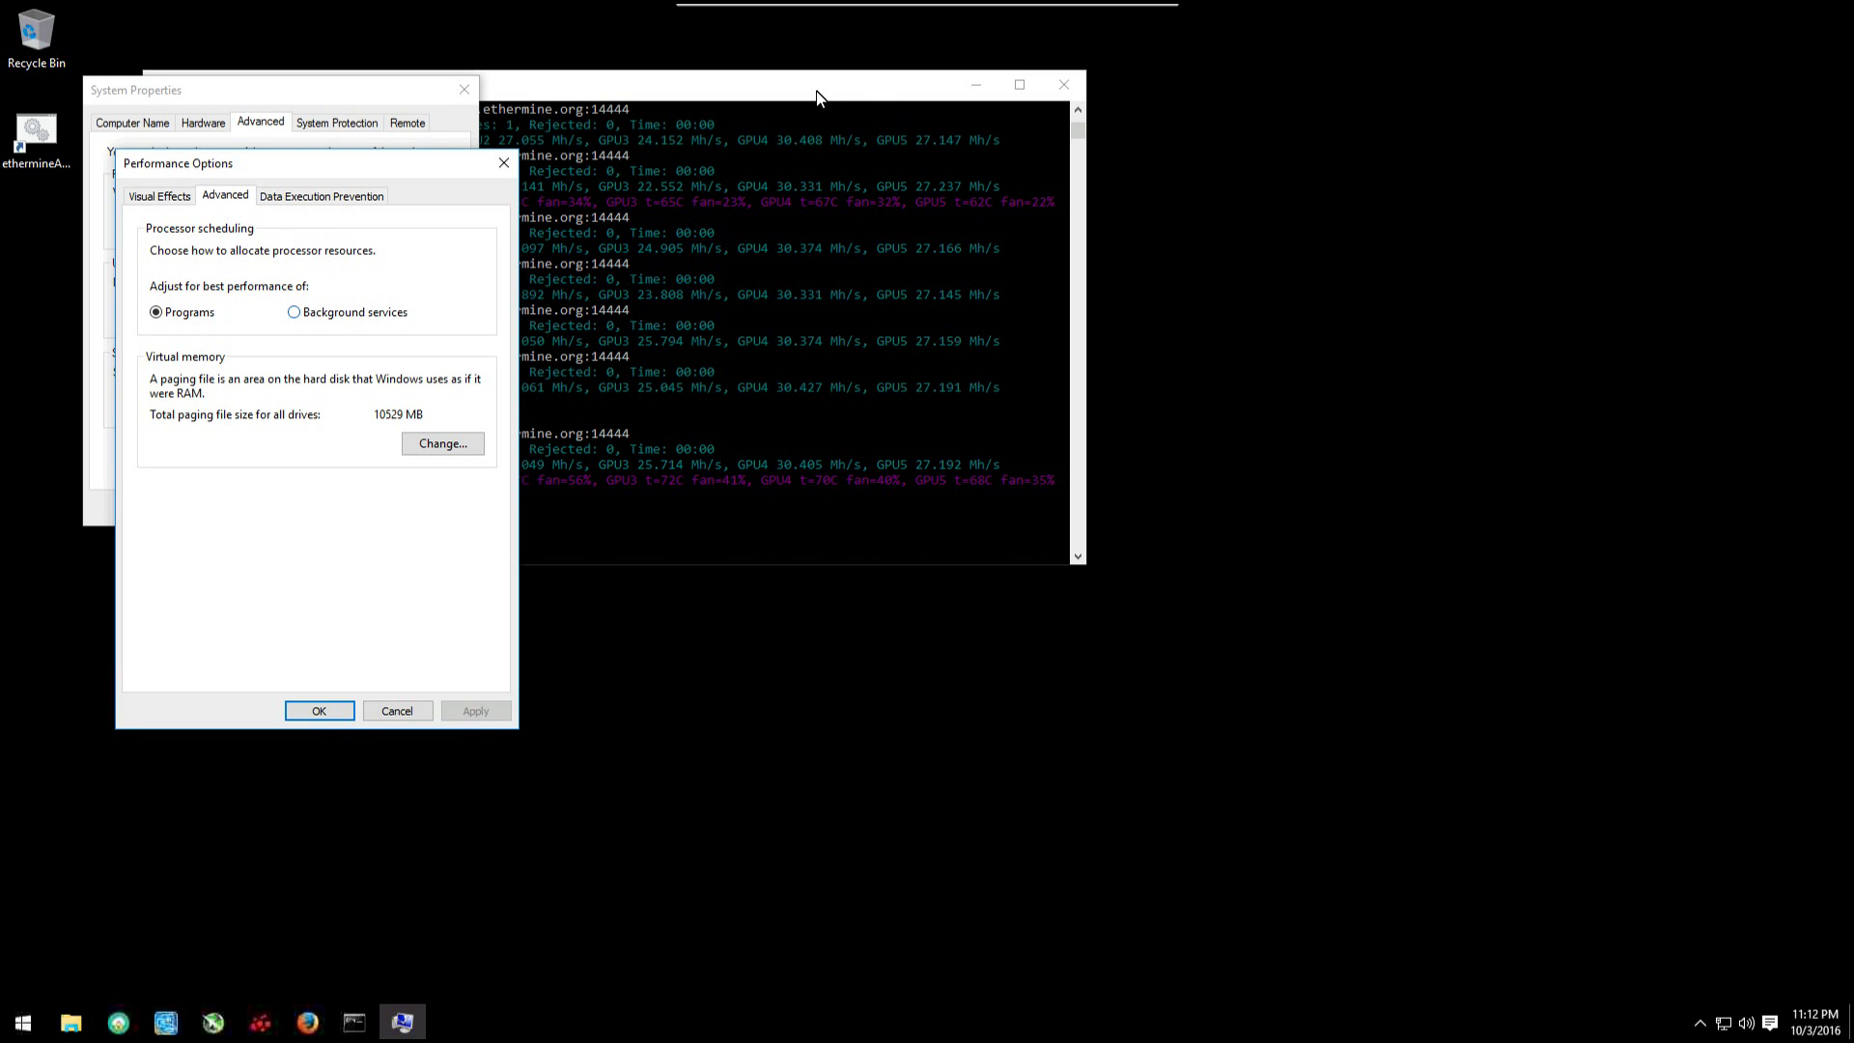
Step: Close Performance Options after confirming the 10529 MB total paging file size
left_click(288, 713)
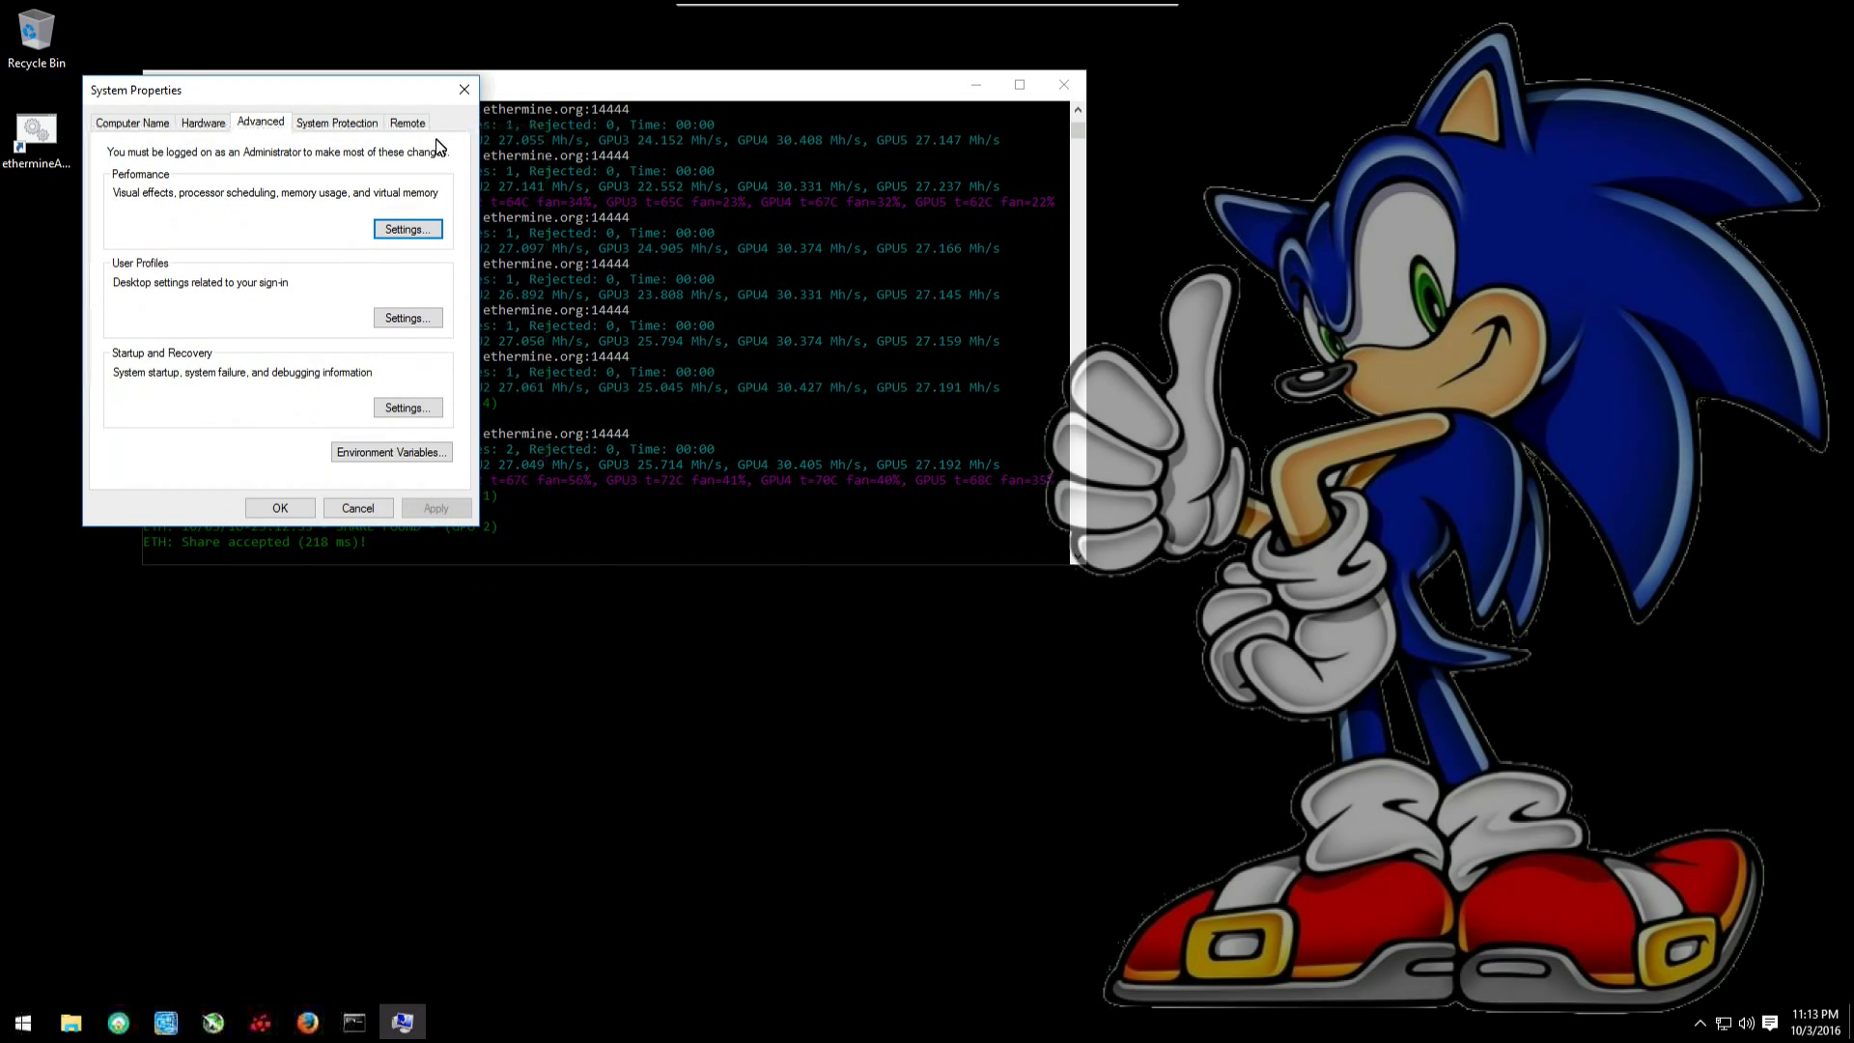